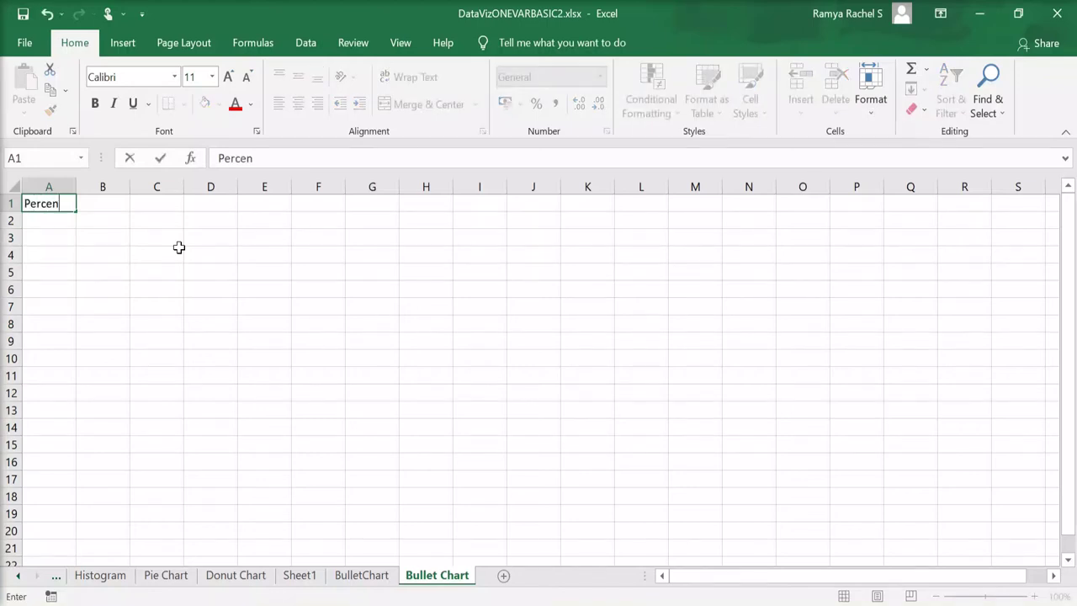
# Step: Enter the 'Percentage of Marks' heading and fifteen marks (54, 44, 67 … 45) in column A
pyautogui.write('tage of Marsk')
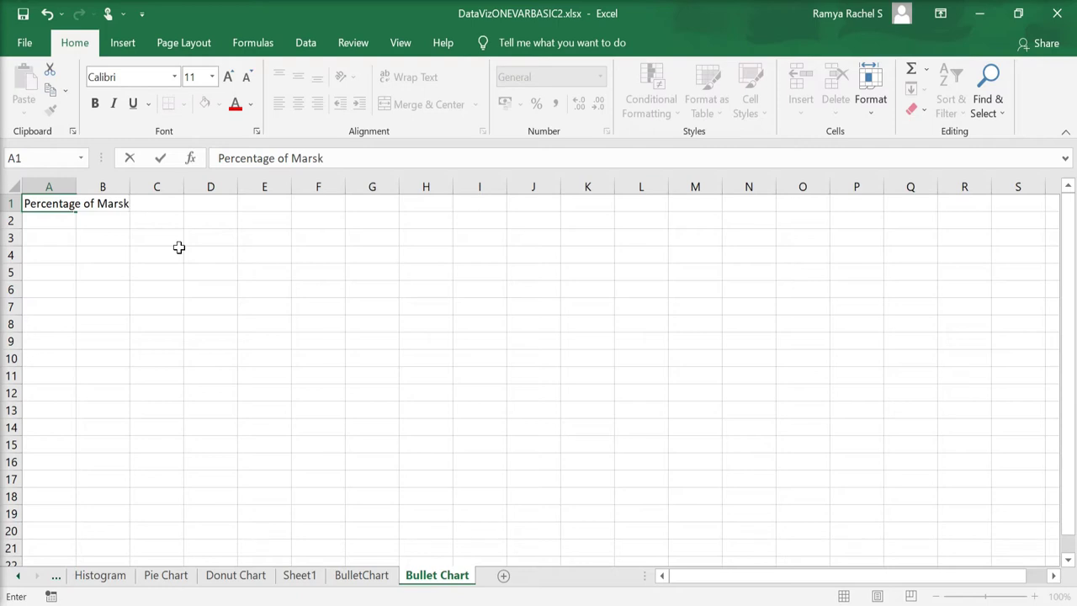
pyautogui.press('BackSpace')
pyautogui.press('BackSpace')
pyautogui.write('ks 54 44 67 33')
pyautogui.press('Return')
pyautogui.write('89')
pyautogui.press('Return')
pyautogui.write('23')
pyautogui.press('Return')
pyautogui.write('65')
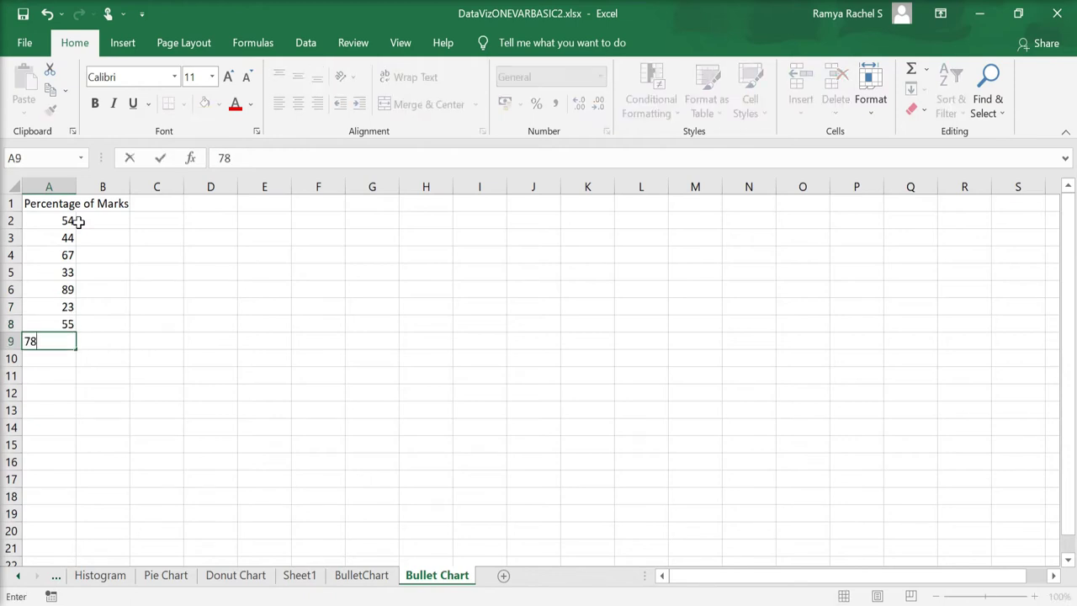
pyautogui.press('Return')
pyautogui.write('78')
pyautogui.press('Return')
pyautogui.write('76')
pyautogui.press('Return')
pyautogui.write('98')
pyautogui.press('Return')
pyautogui.write('35')
pyautogui.press('Return')
pyautogui.write('65')
pyautogui.press('Return')
pyautogui.write('90')
pyautogui.press('Return')
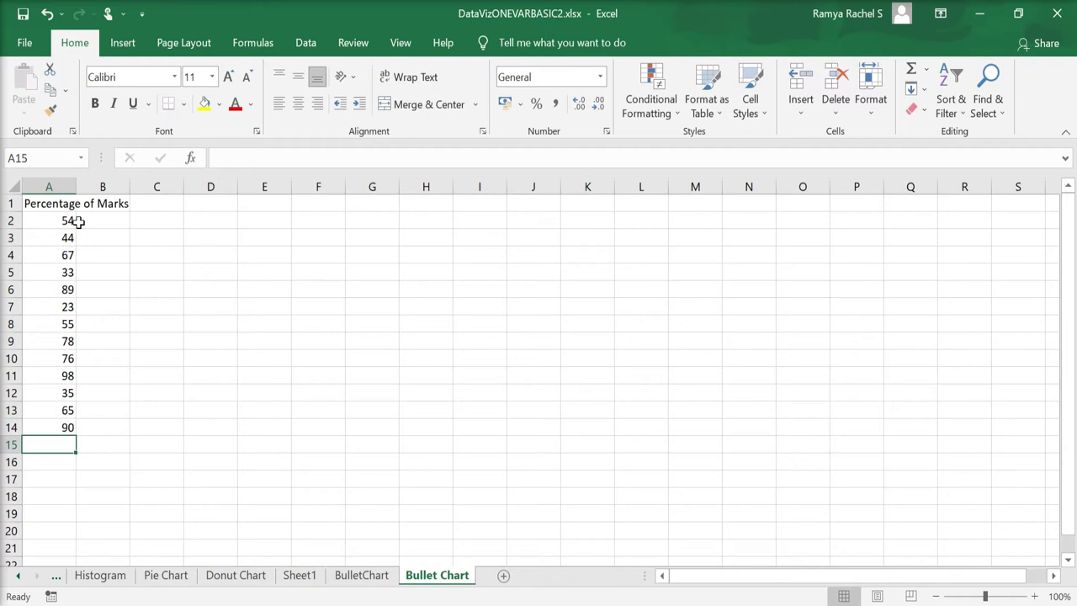
pyautogui.write('23')
pyautogui.press('Return')
pyautogui.write('45')
pyautogui.press('Return')
# Step: Autofit column A, centre its contents, and zoom the sheet to 120%
pyautogui.click(72, 186)
pyautogui.doubleClick(75, 186)
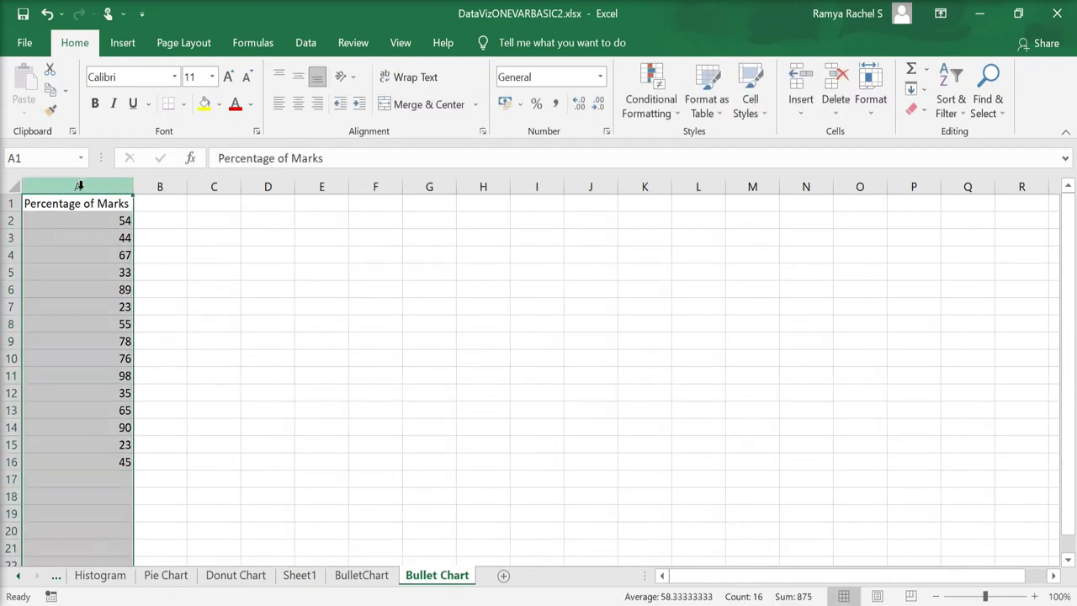
pyautogui.click(298, 103)
pyautogui.click(156, 308)
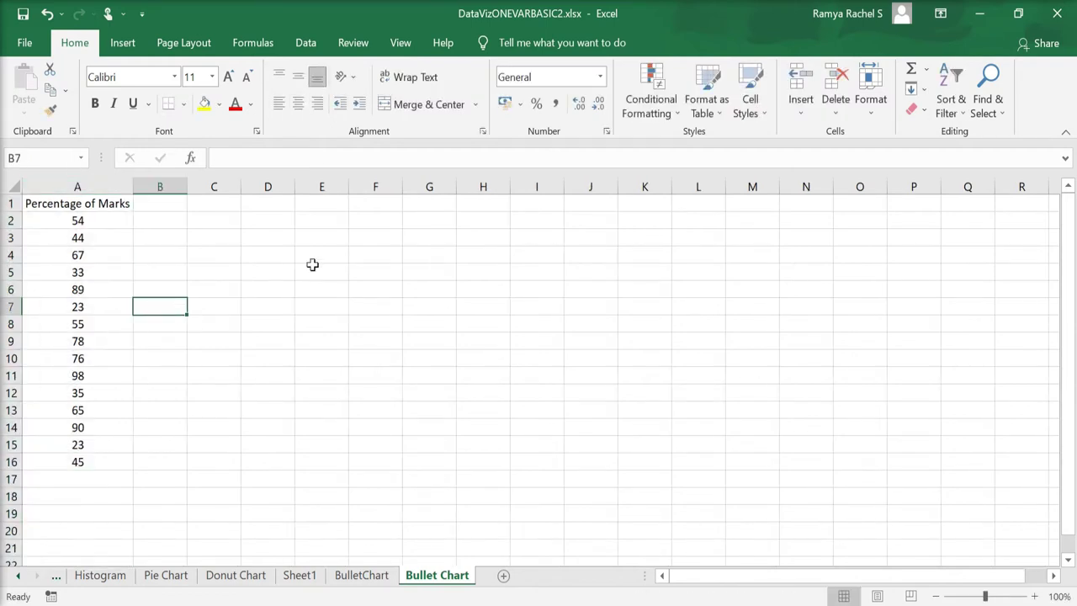
pyautogui.click(1034, 595)
pyautogui.click(1034, 596)
pyautogui.click(224, 277)
# Step: Enter the labels Quantitative Scale, Achievement Score and Target Score in C3:C5
pyautogui.click(241, 249)
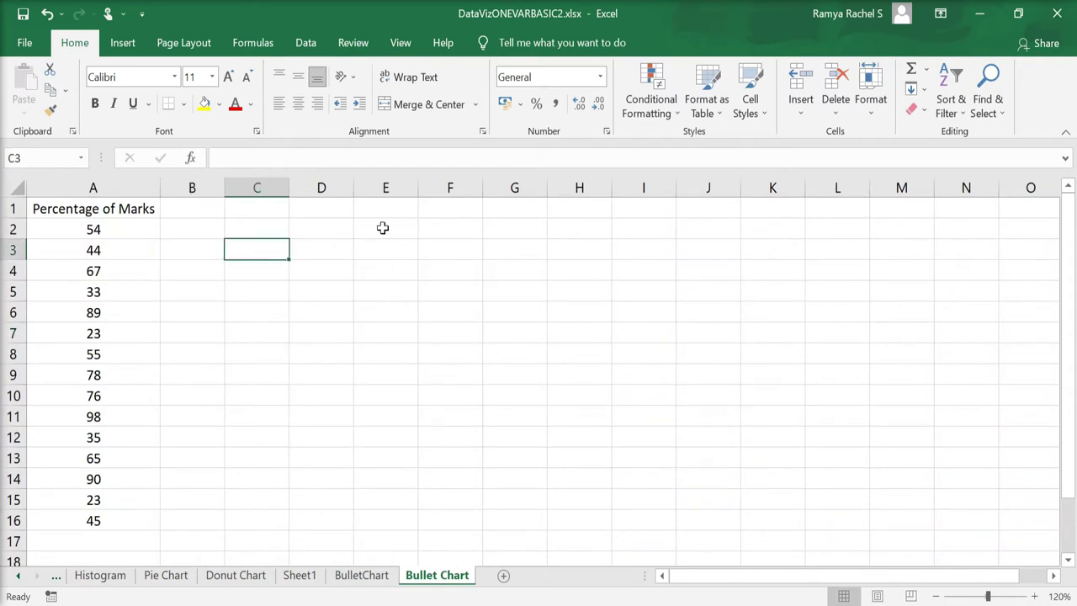
pyautogui.write('Quantit')
pyautogui.press('BackSpace')
pyautogui.press('BackSpace')
pyautogui.write('itative Scale')
pyautogui.press('Return')
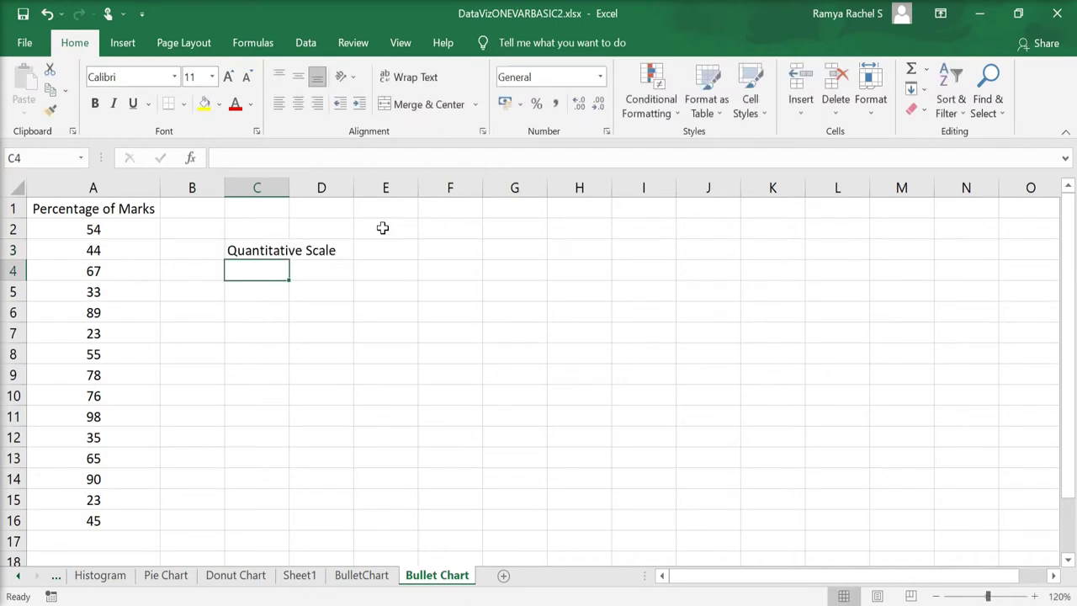
pyautogui.write('Achievement Score')
pyautogui.press('Return')
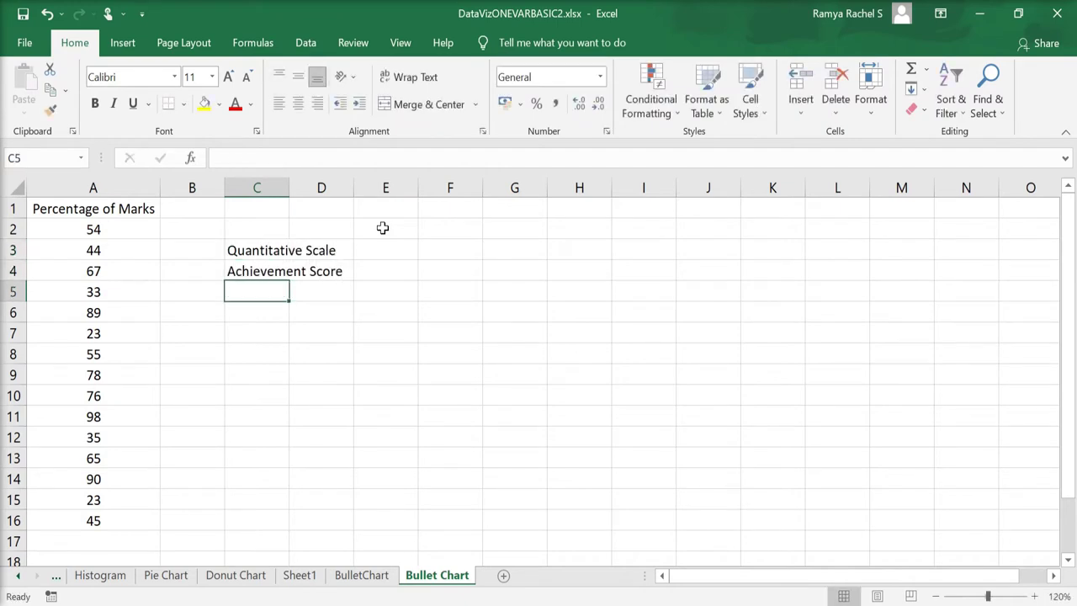
pyautogui.write('Target Score')
pyautogui.press('Return')
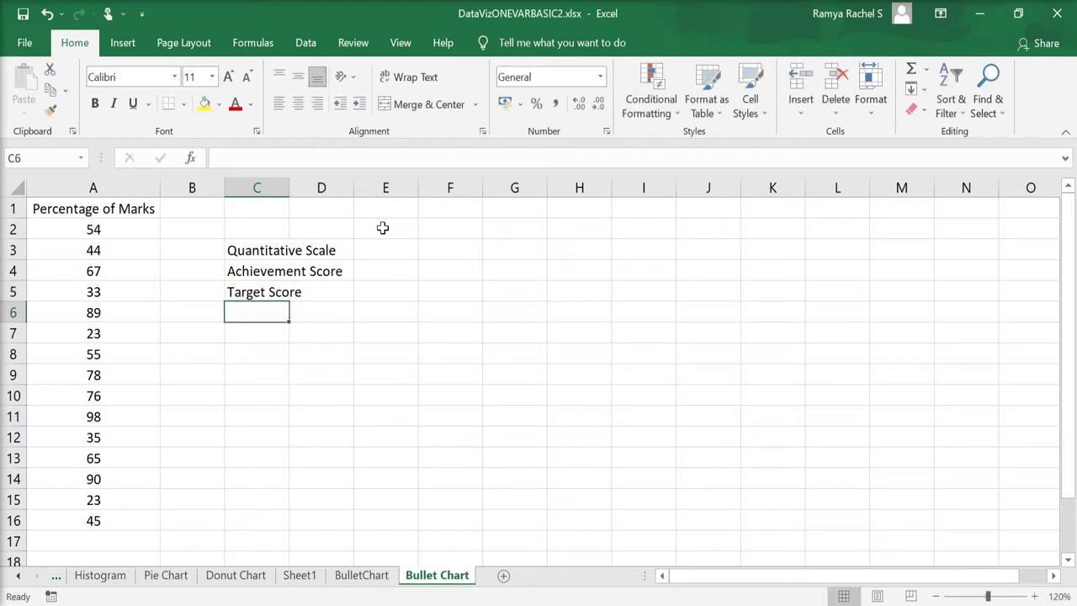
# Step: Add the Class Average heading in F2 with rows <40% Poor and 40 to 60% Fair
pyautogui.click(435, 228)
pyautogui.write('Cl')
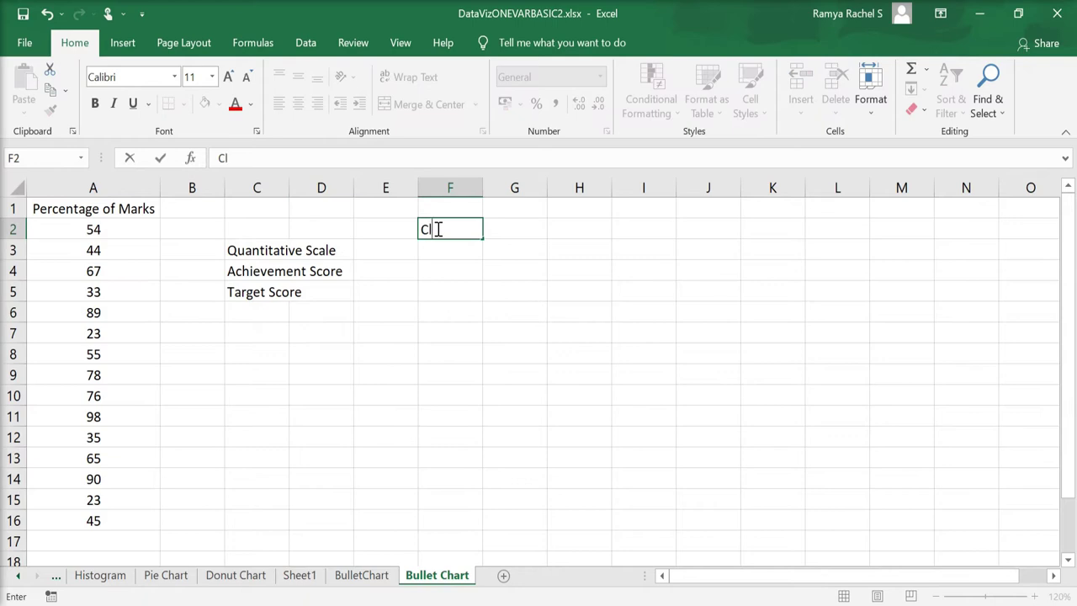
pyautogui.write('ass Average')
pyautogui.press('Return')
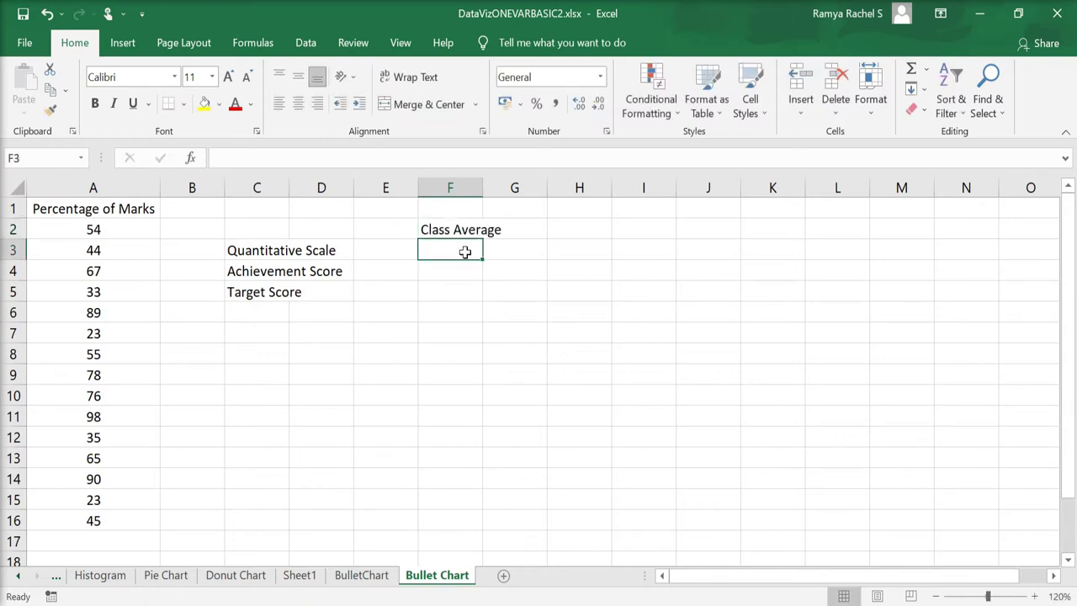
pyautogui.write('<40%')
pyautogui.press('Tab')
pyautogui.write('Poor')
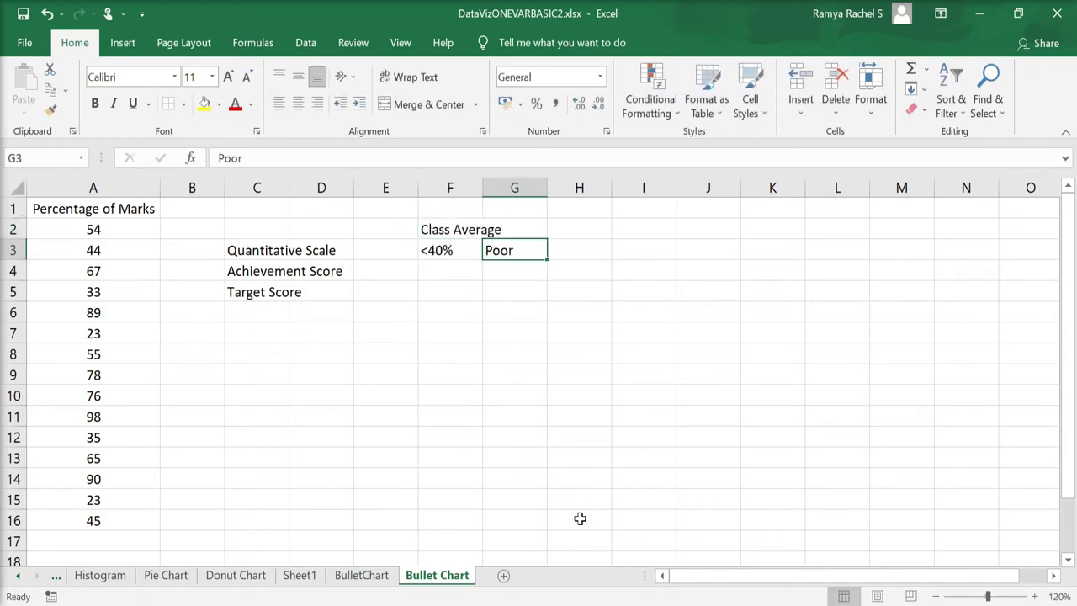
pyautogui.press('Return')
pyautogui.write('40 to 60%')
pyautogui.press('Tab')
pyautogui.write('Fair')
pyautogui.press('Return')
# Step: Add the rating rows 60 to 80% Good and >80% Excellent
pyautogui.write('60 to 80%')
pyautogui.press('Tab')
pyautogui.write('Good')
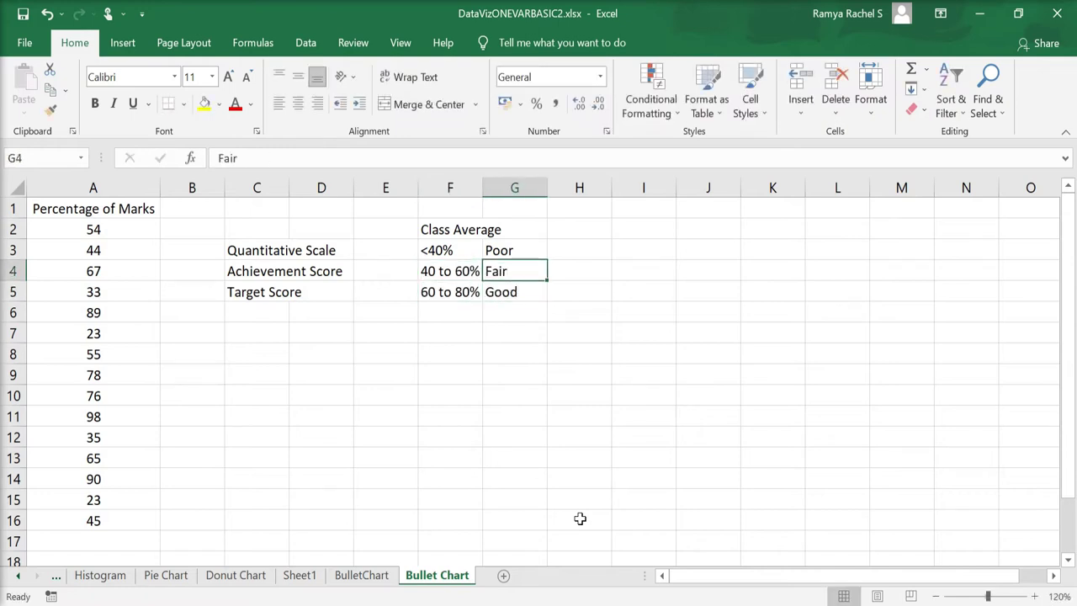
pyautogui.press('Return')
pyautogui.write('>80%')
pyautogui.press('Tab')
pyautogui.write('Excell')
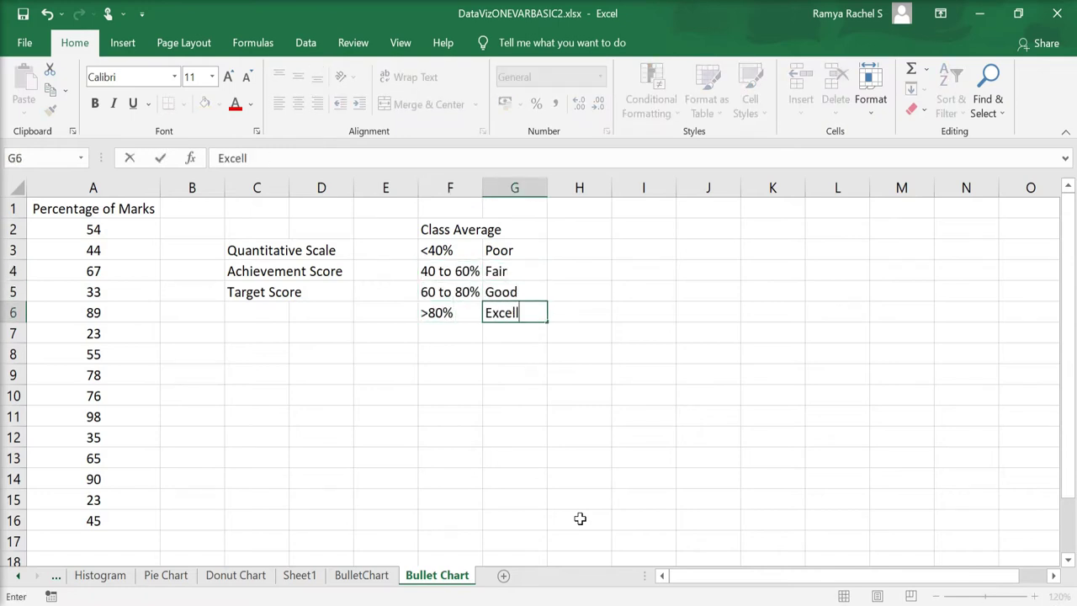
pyautogui.write('ent')
pyautogui.press('Down')
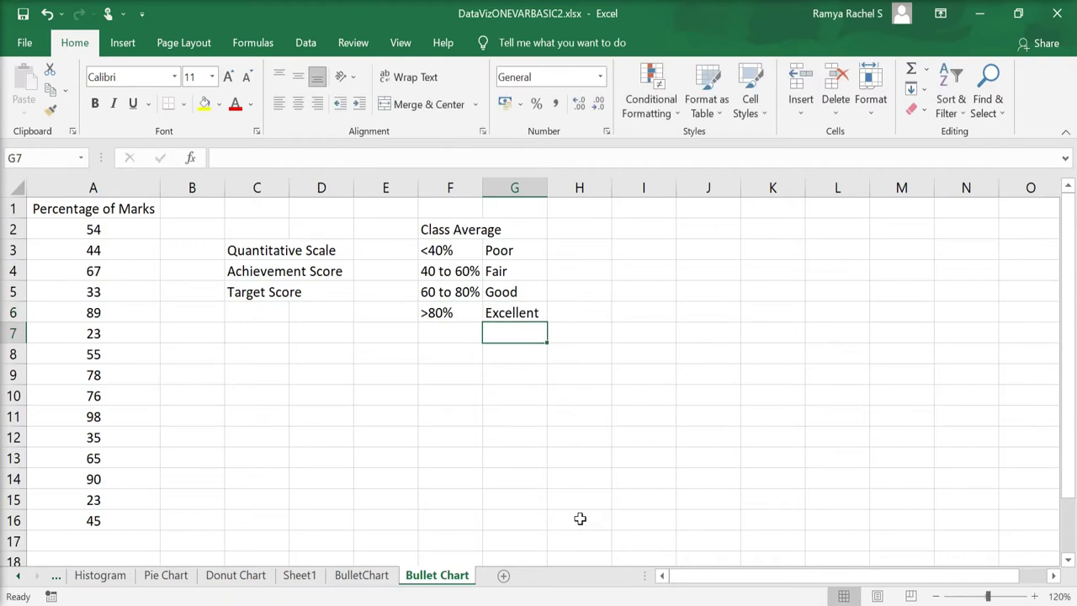
pyautogui.press('Up')
pyautogui.press('Up')
pyautogui.press('Up')
pyautogui.press('Up')
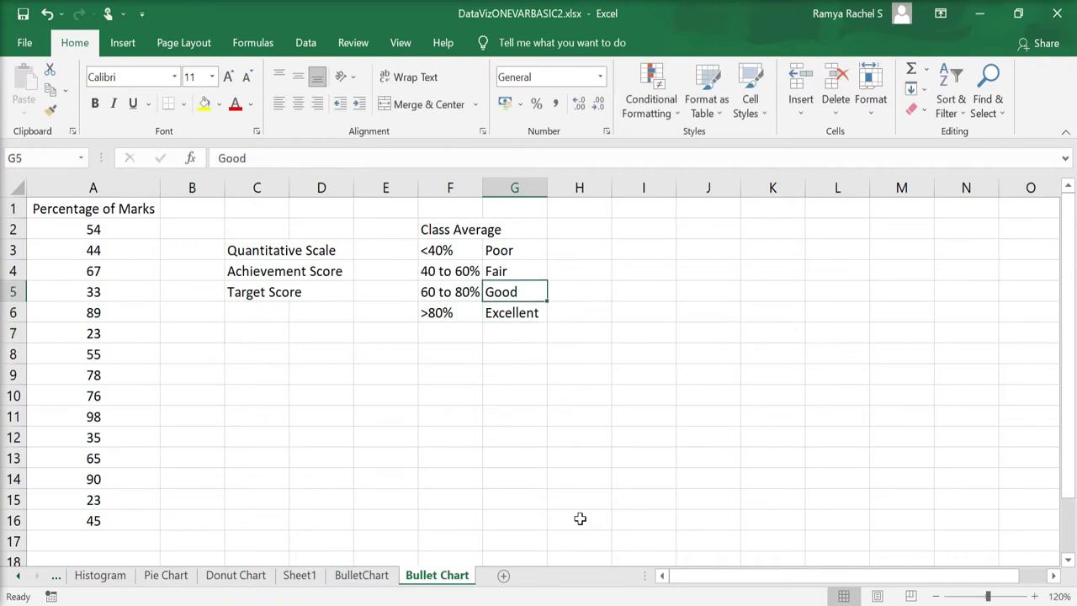
pyautogui.press('Right')
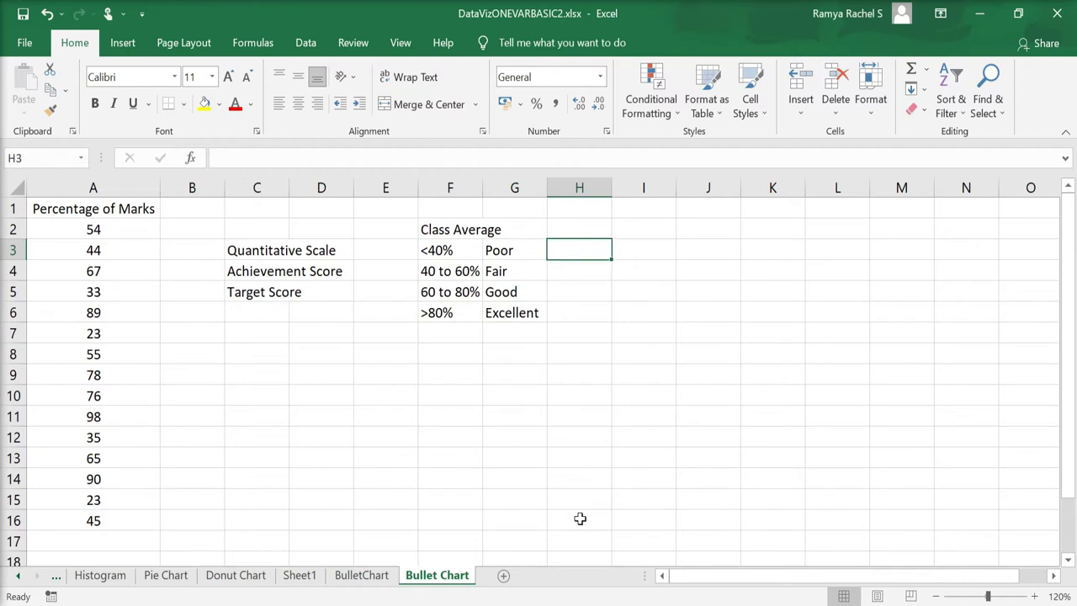
# Step: Enter band widths 40%, 20%, 20% and 20% in H3:H6
pyautogui.write('40')
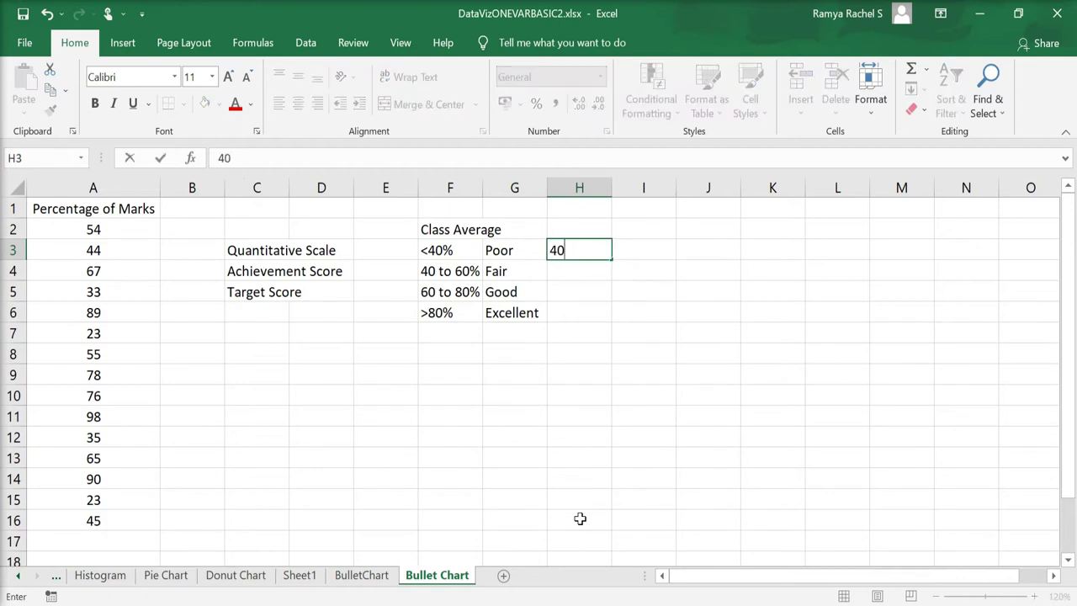
pyautogui.write('%')
pyautogui.press('Return')
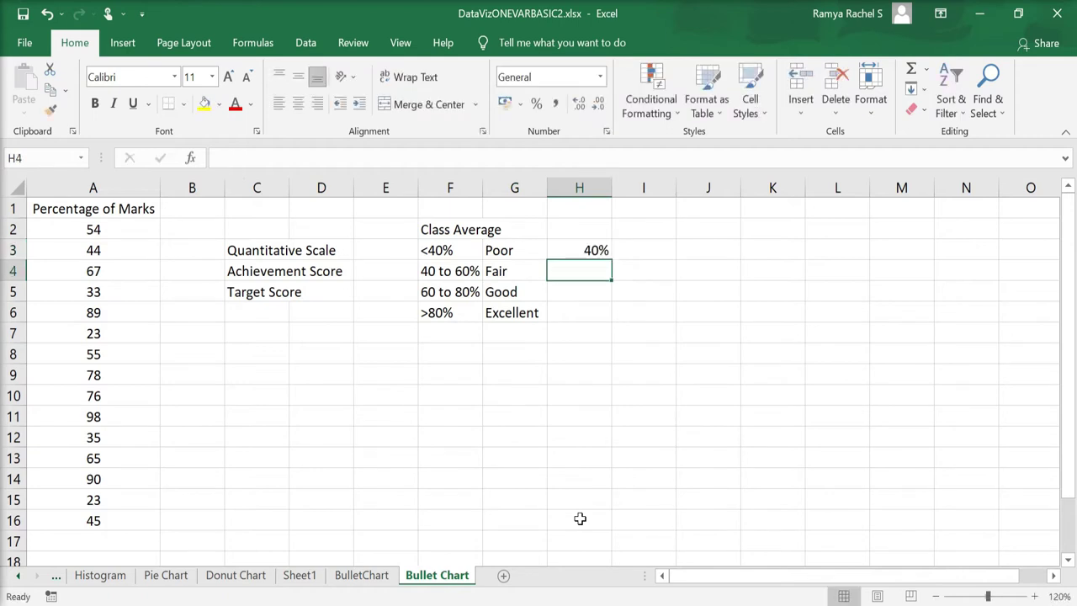
pyautogui.write('20%')
pyautogui.press('Return')
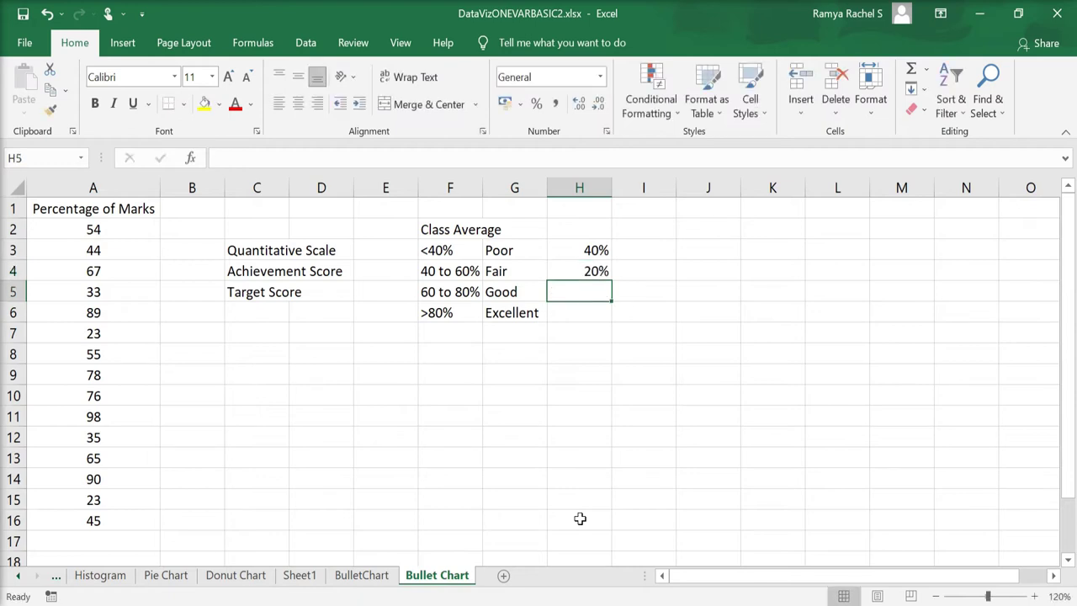
pyautogui.write('20%')
pyautogui.press('Return')
pyautogui.write('20')
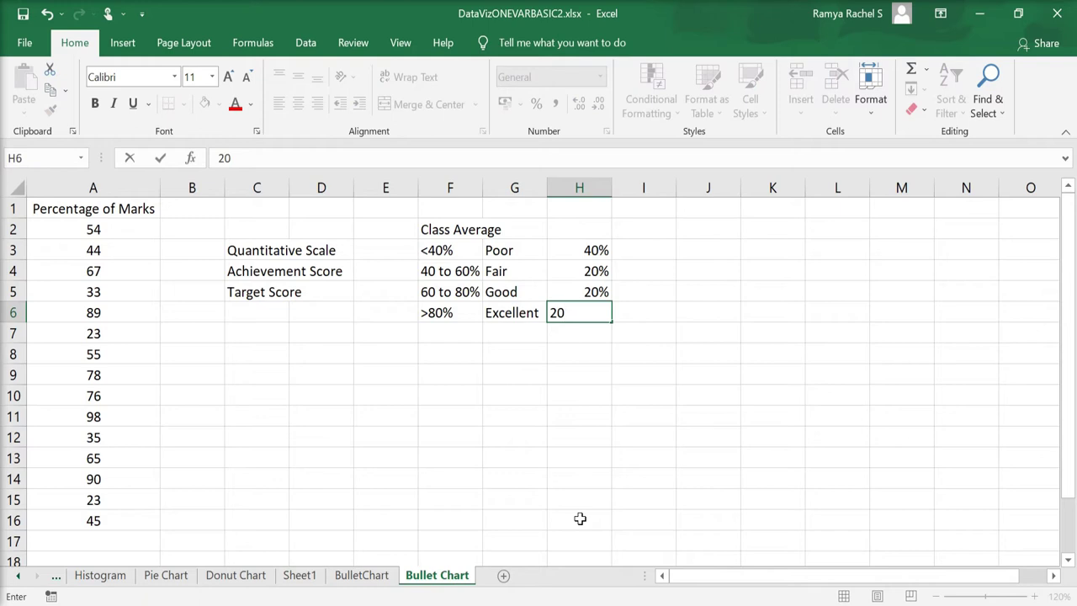
pyautogui.write('%')
pyautogui.press('Return')
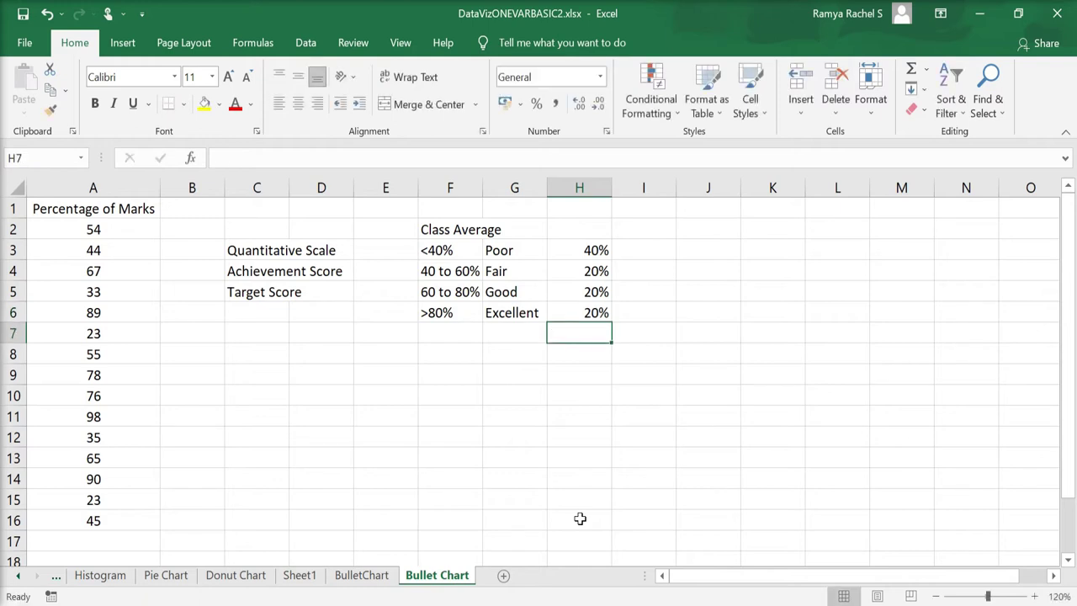
# Step: Try a =SUM(H3:H6) total in H7, then undo it
pyautogui.write('=')
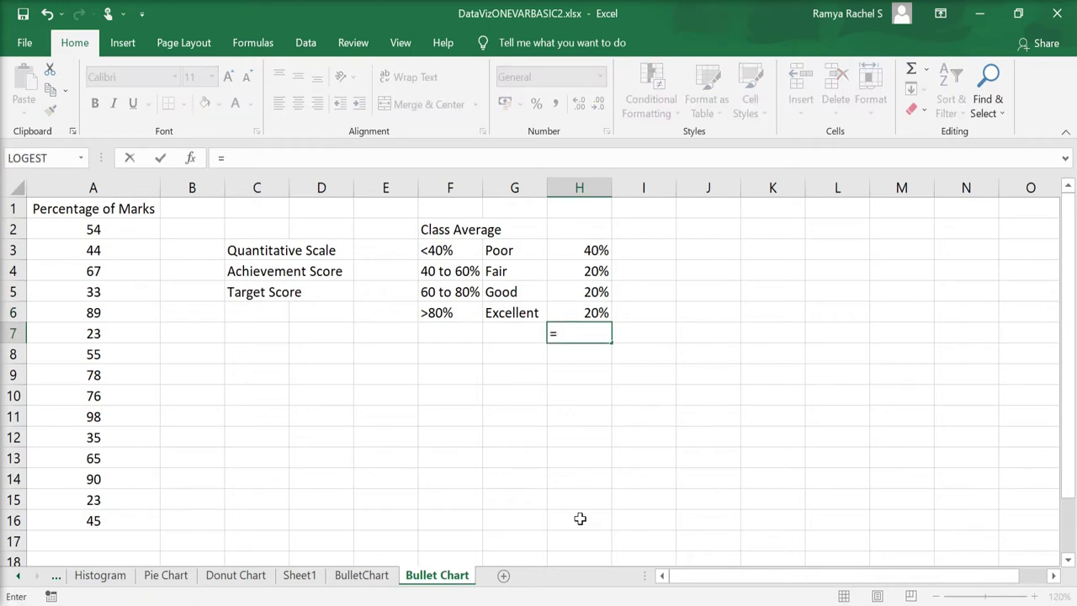
pyautogui.write('SUM(')
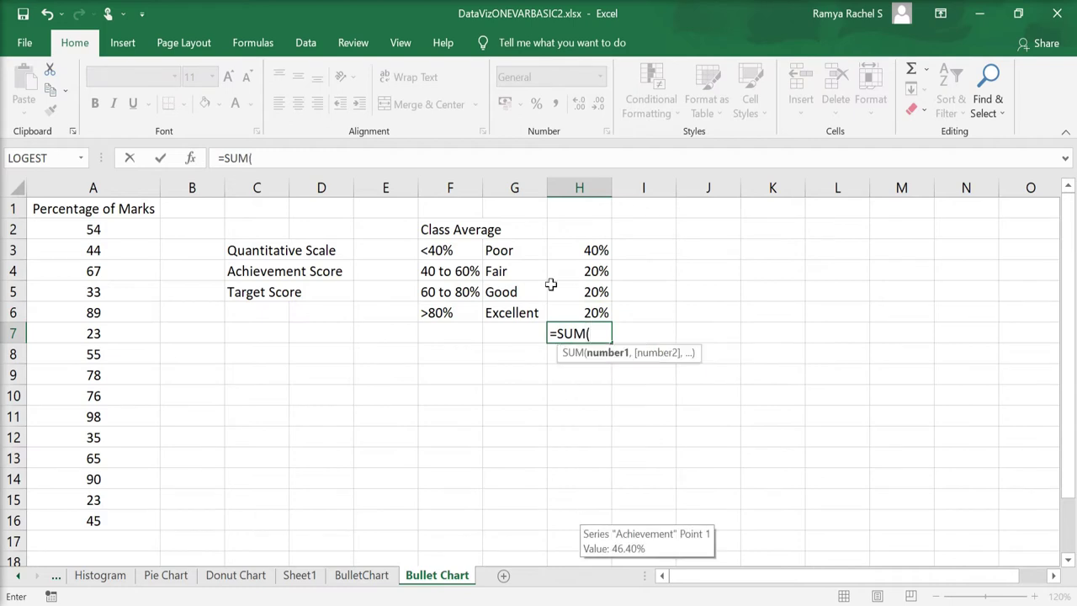
pyautogui.moveTo(574, 249); pyautogui.dragTo(585, 310)
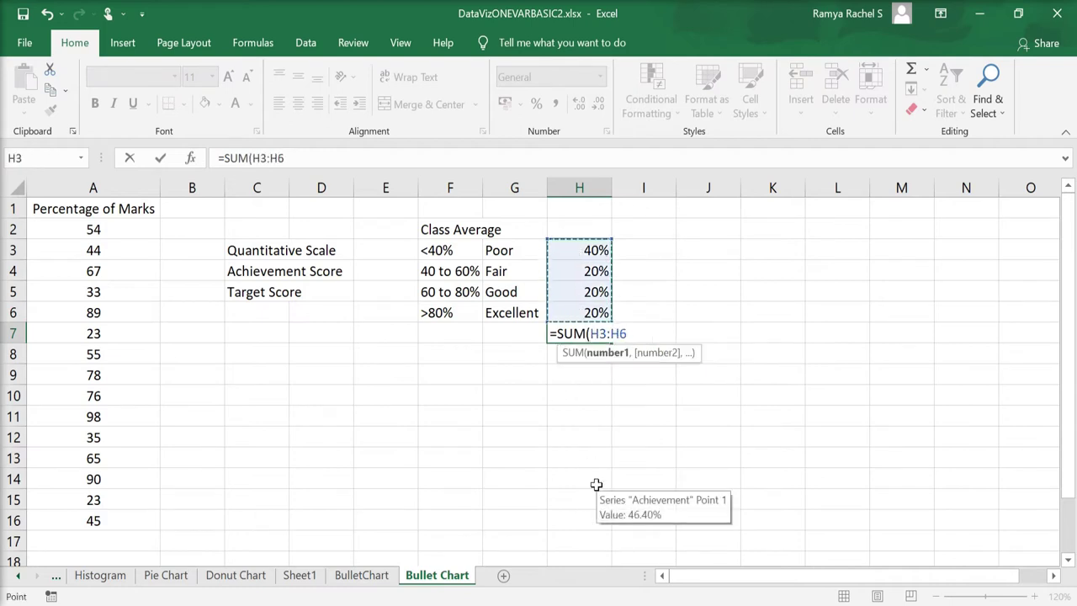
pyautogui.write(')')
pyautogui.click(593, 517)
pyautogui.hotkey('ctrl', 'z')
pyautogui.press('Left')
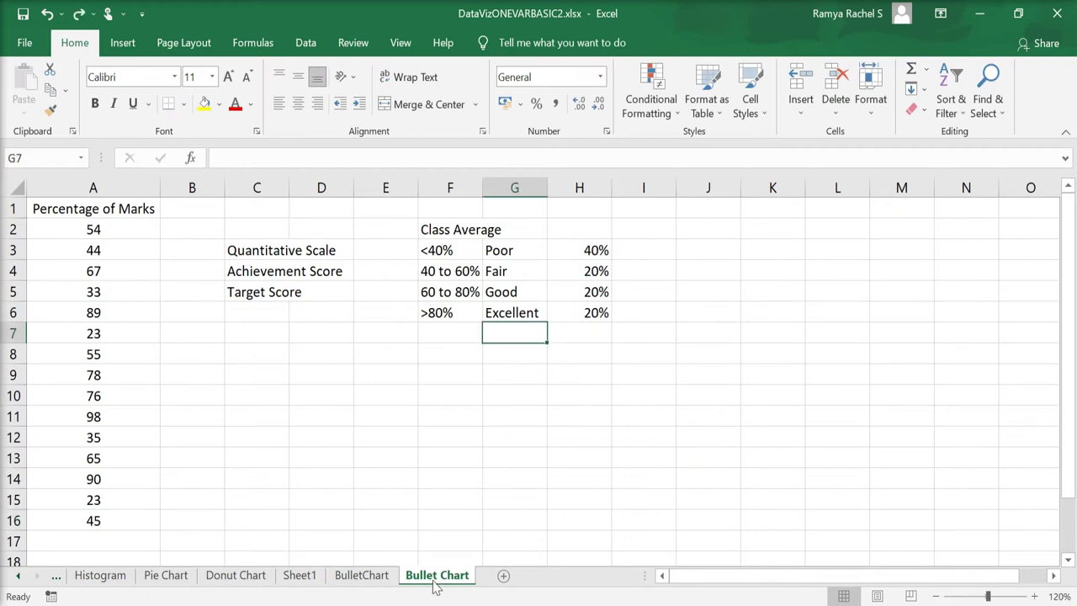
# Step: Enter the labels Achievement and Target in G7 and G8
pyautogui.write('A')
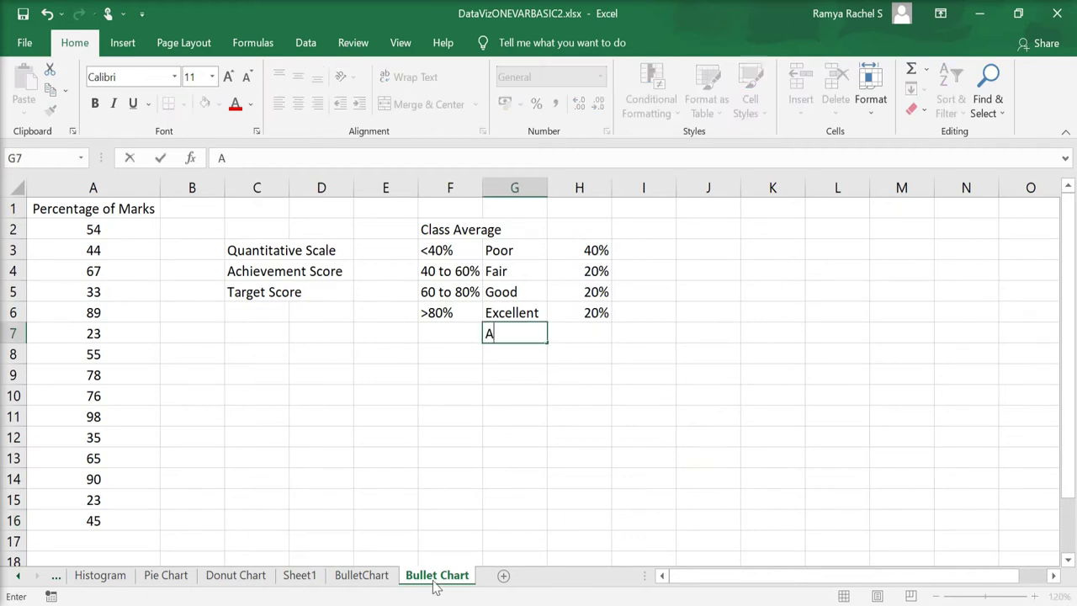
pyautogui.write('chievement')
pyautogui.press('Return')
pyautogui.write('Target')
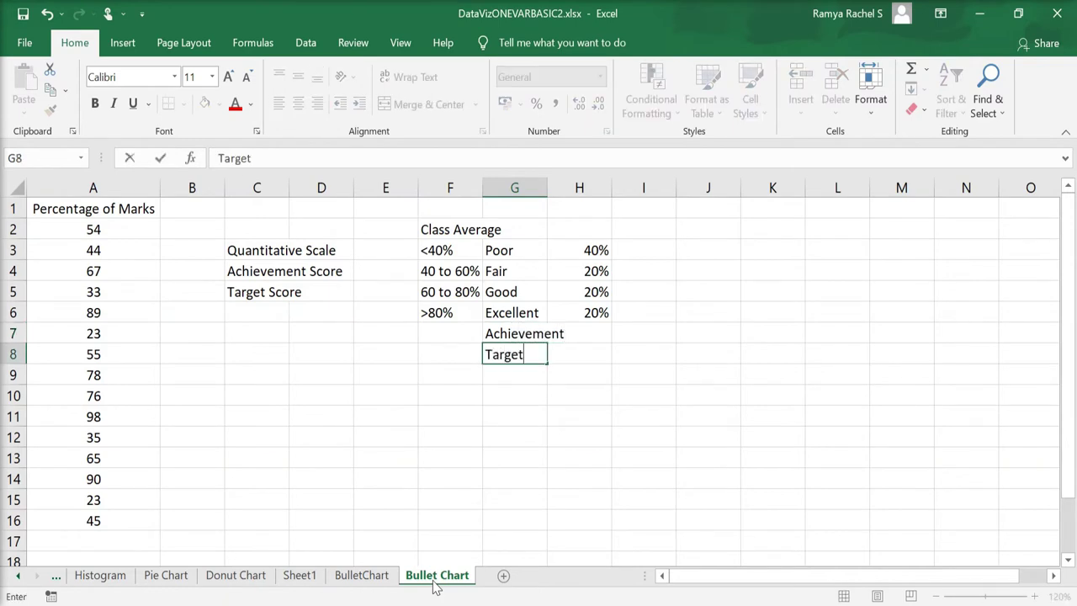
pyautogui.press('Return')
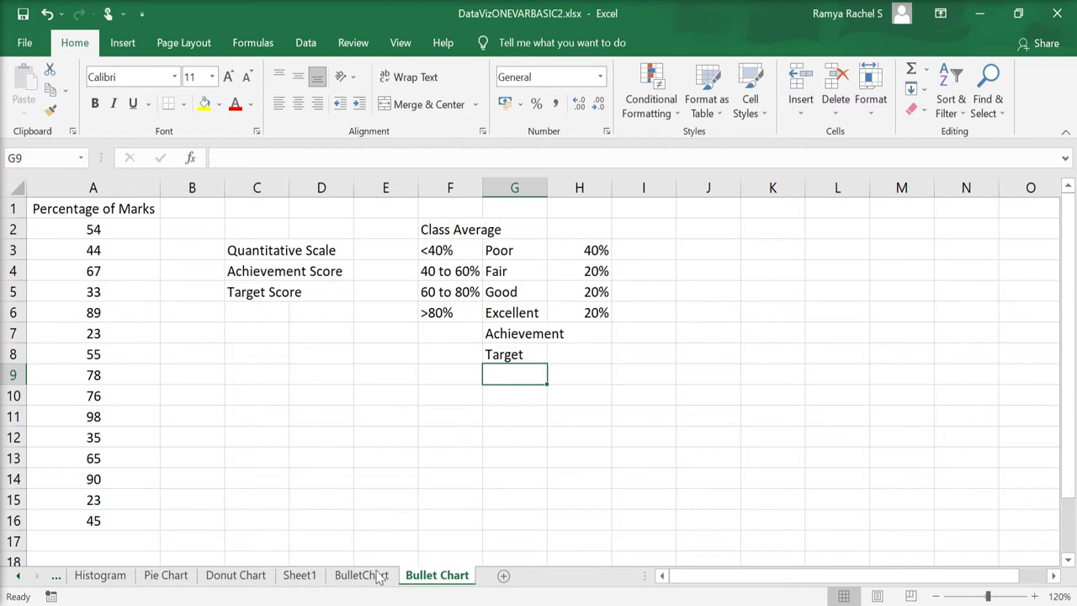
# Step: Compute =AVERAGE(A2:A16) in A17, giving 58.33333333
pyautogui.click(143, 537)
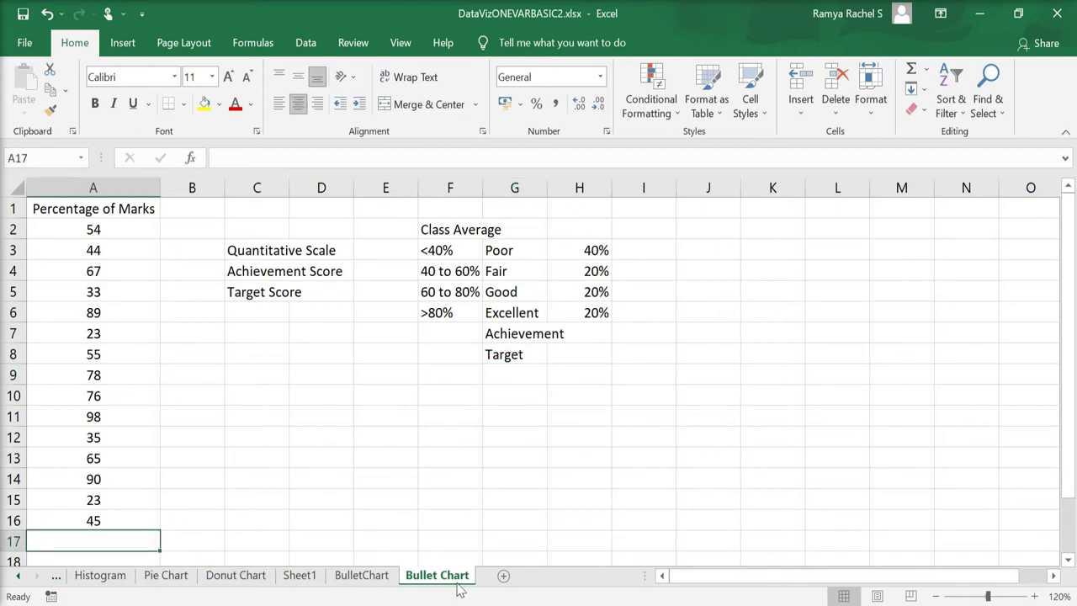
pyautogui.write('=')
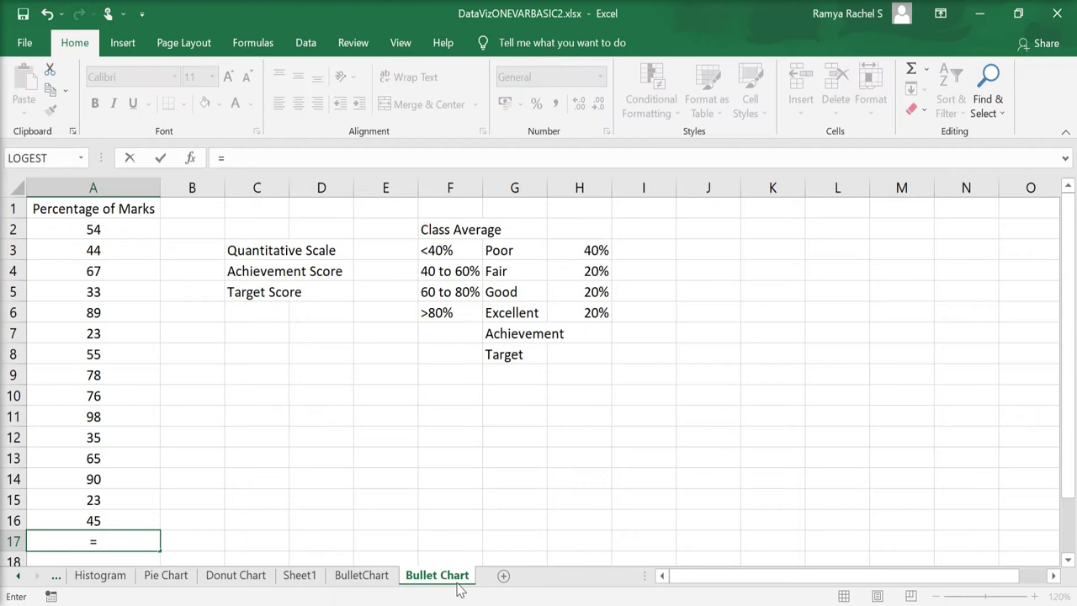
pyautogui.write('AVERAGE(')
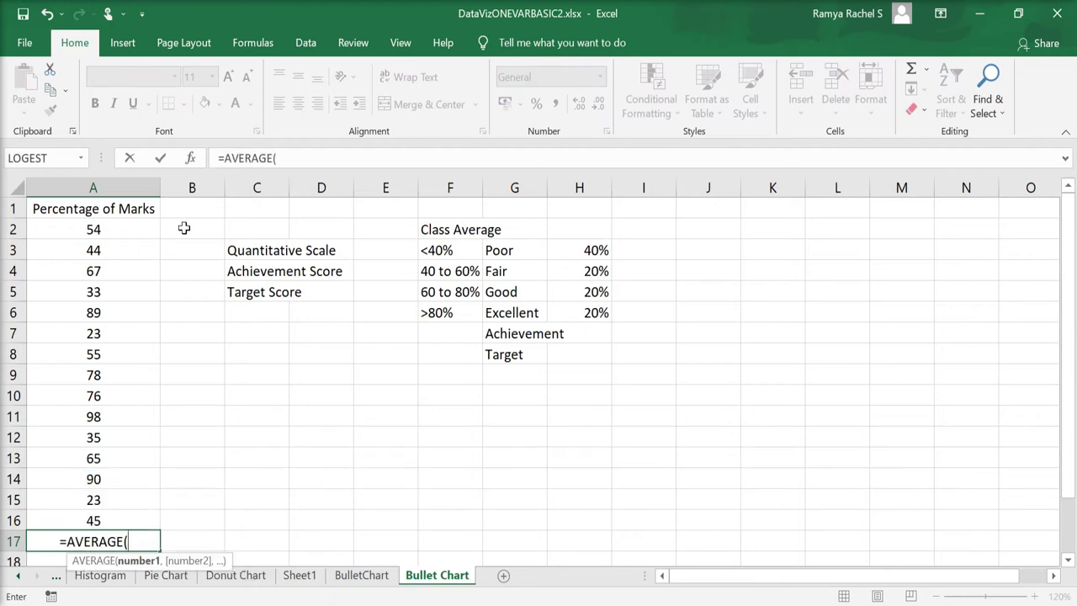
pyautogui.moveTo(123, 229); pyautogui.dragTo(125, 524)
pyautogui.write(')')
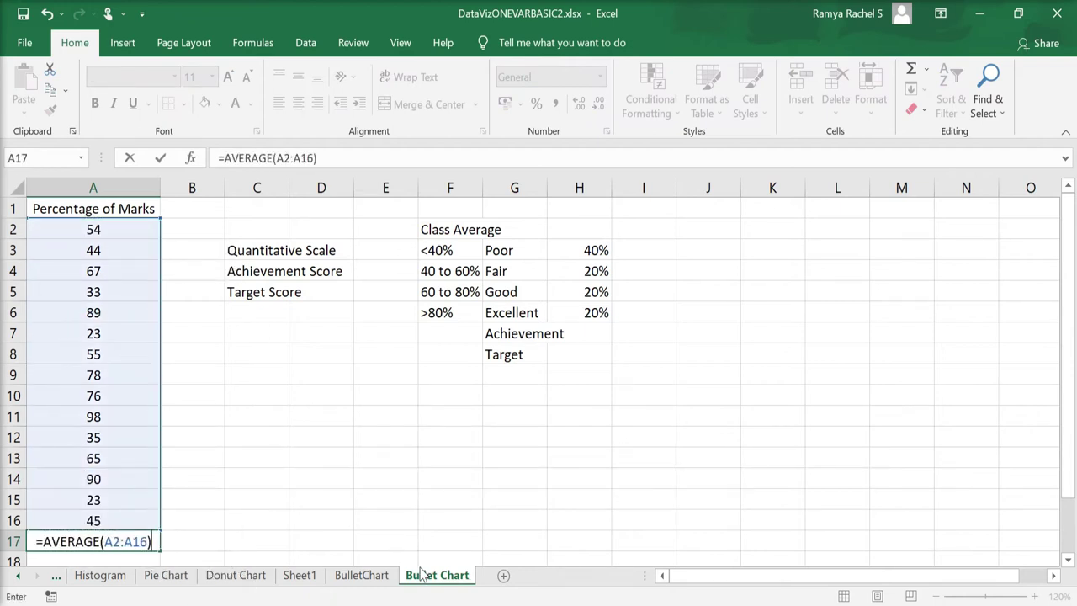
pyautogui.press('Return')
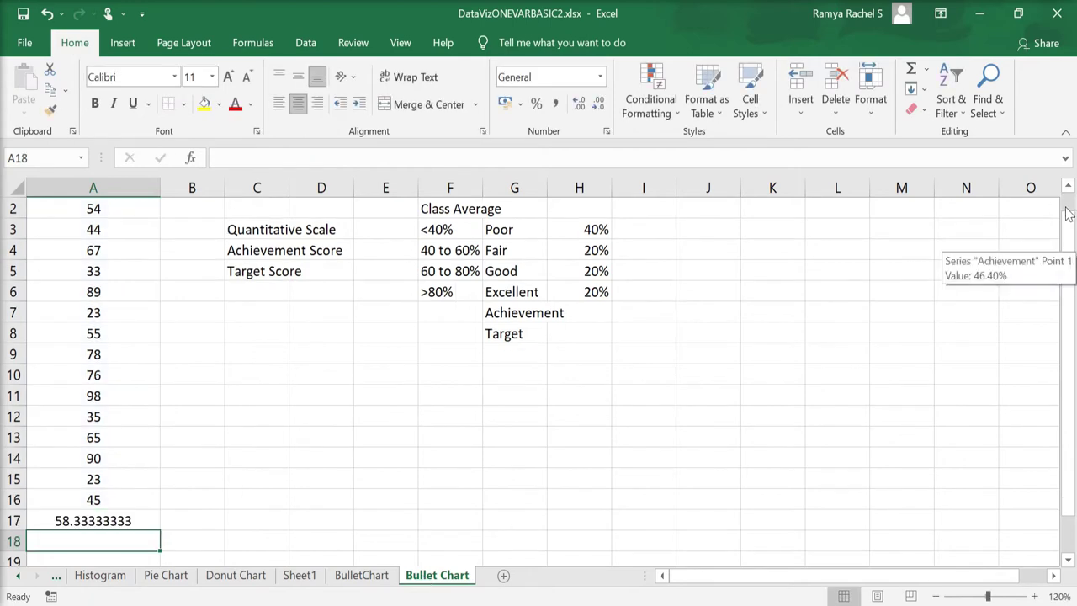
pyautogui.scroll(1, 1068, 213)
# Step: Enter 58% in H7 and 70% in H8, then autofit column G
pyautogui.click(595, 333)
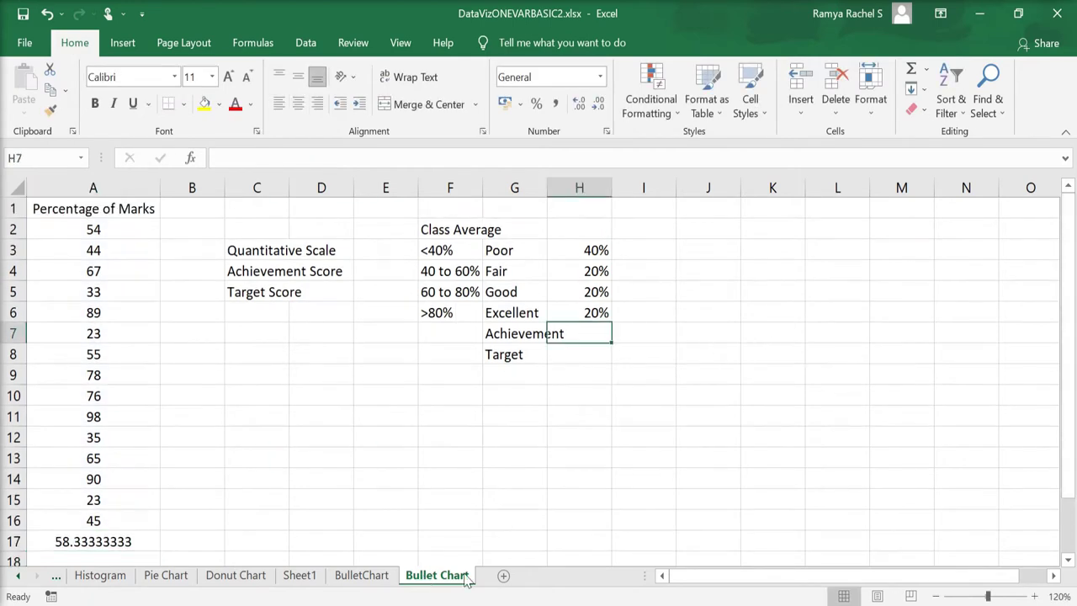
pyautogui.write('58')
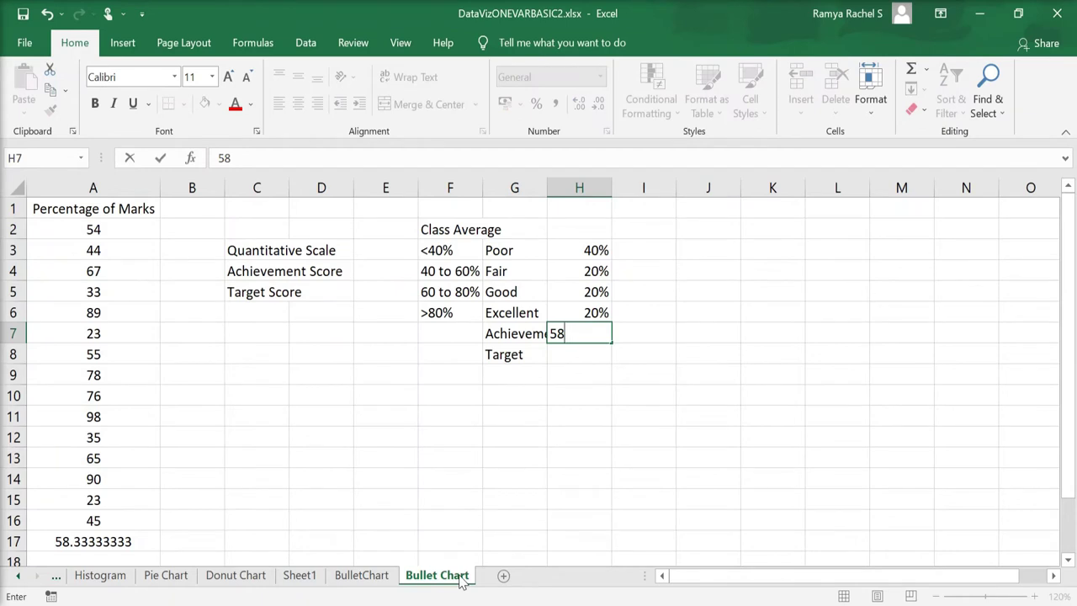
pyautogui.write('%')
pyautogui.press('Return')
pyautogui.write('7')
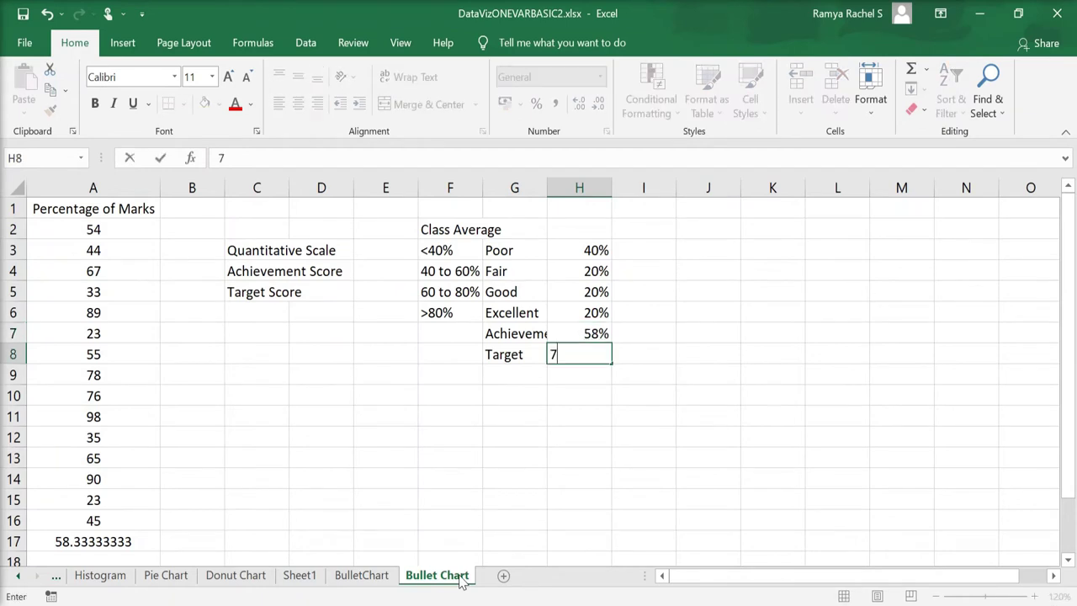
pyautogui.write('0%')
pyautogui.press('Return')
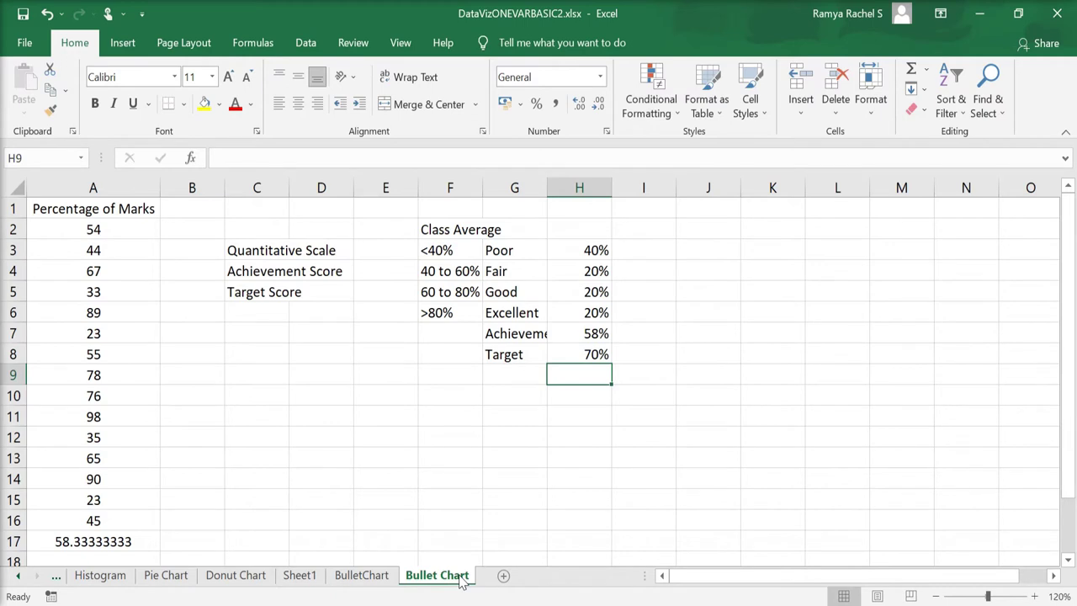
pyautogui.doubleClick(546, 187)
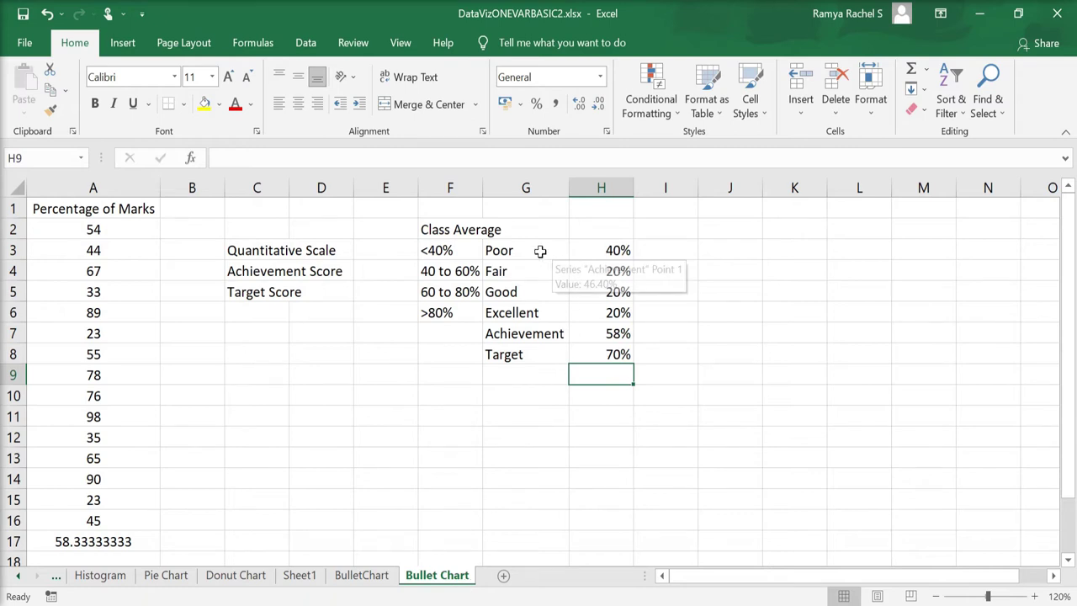
# Step: Select G3:H8 (Poor through Target) and bring up Insert's column chart options
pyautogui.moveTo(541, 250); pyautogui.dragTo(610, 357)
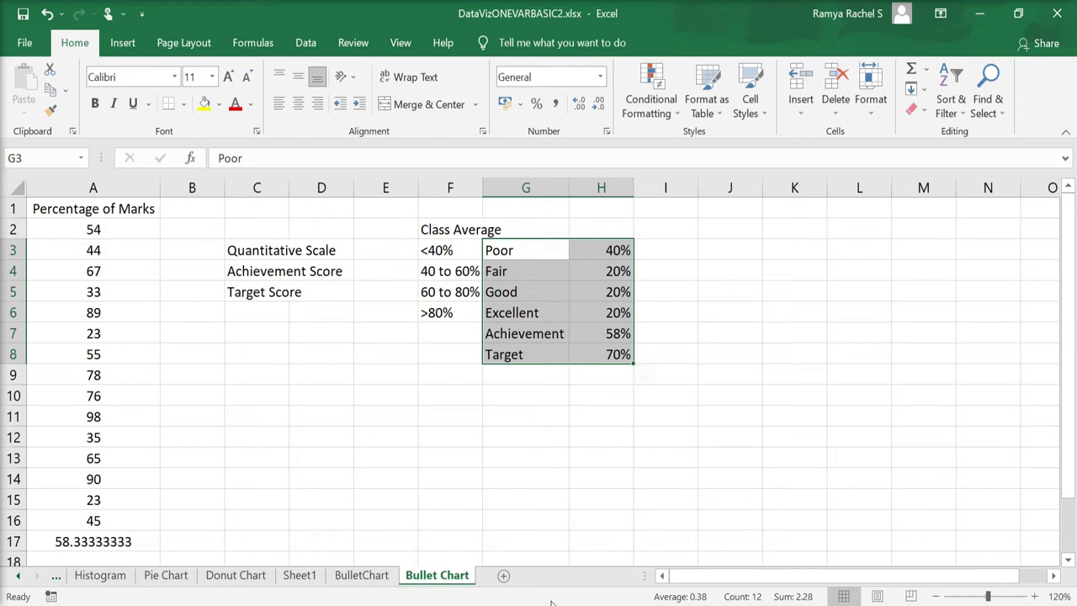
pyautogui.click(120, 48)
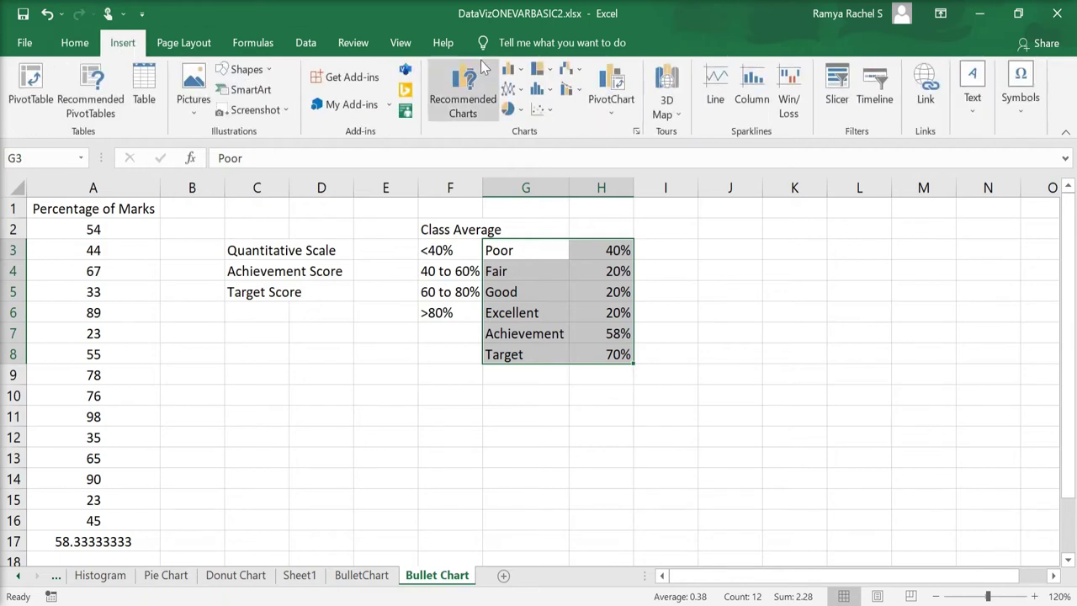
pyautogui.click(508, 74)
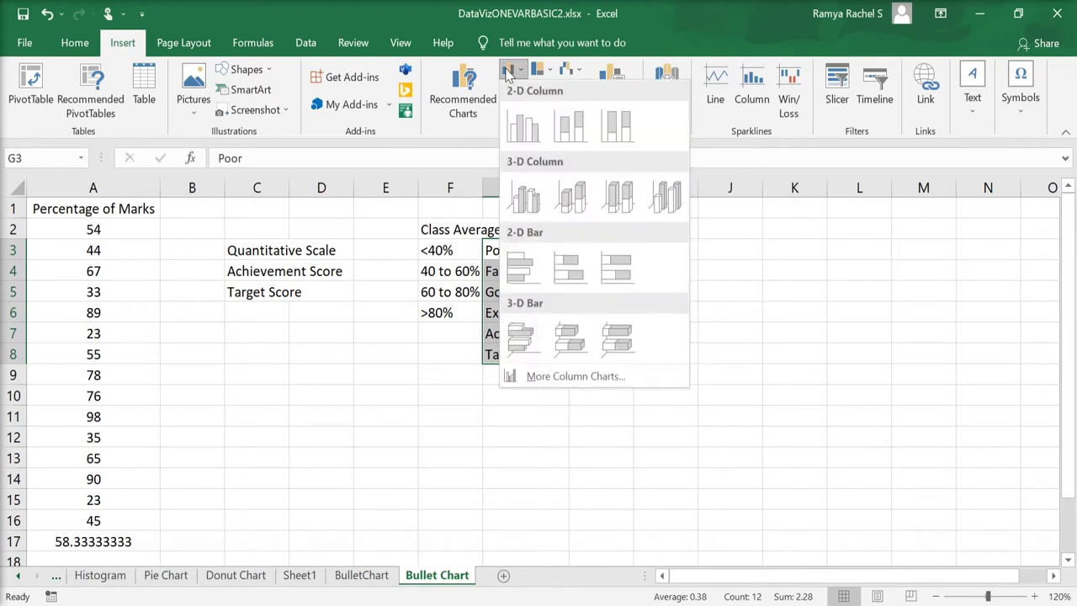
# Step: Insert a 2-D stacked column chart and drag it beside the table
pyautogui.click(563, 128)
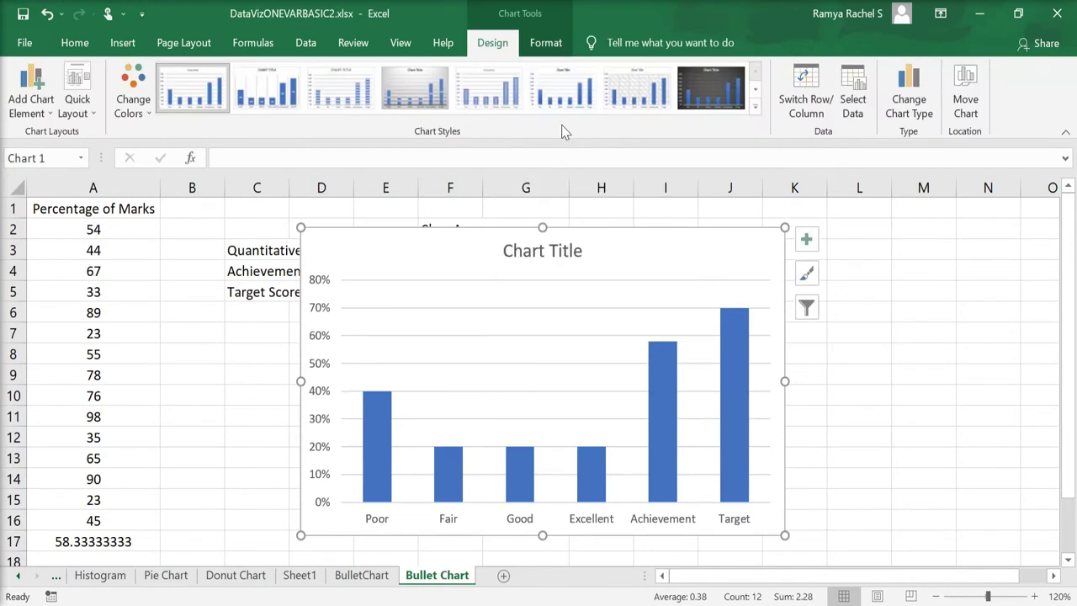
pyautogui.moveTo(589, 250); pyautogui.dragTo(891, 238)
pyautogui.hscroll(4, 1058, 589)
pyautogui.hscroll(-1, 538, 241)
pyautogui.moveTo(538, 241); pyautogui.dragTo(553, 312)
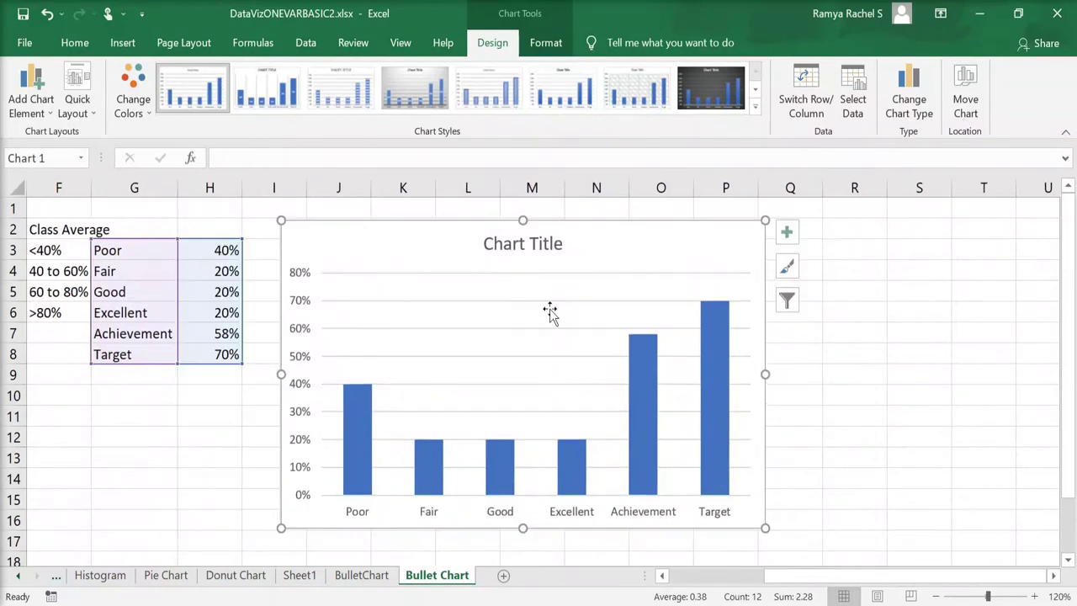
# Step: Switch rows and columns in Select Data so each category becomes its own stacked series
pyautogui.rightClick(502, 462)
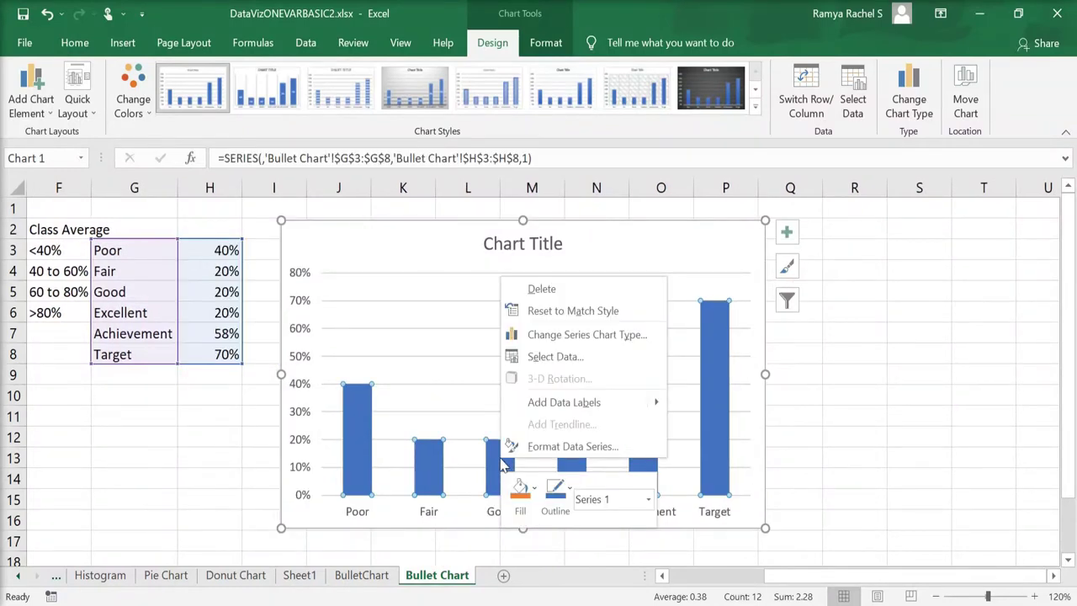
pyautogui.click(519, 360)
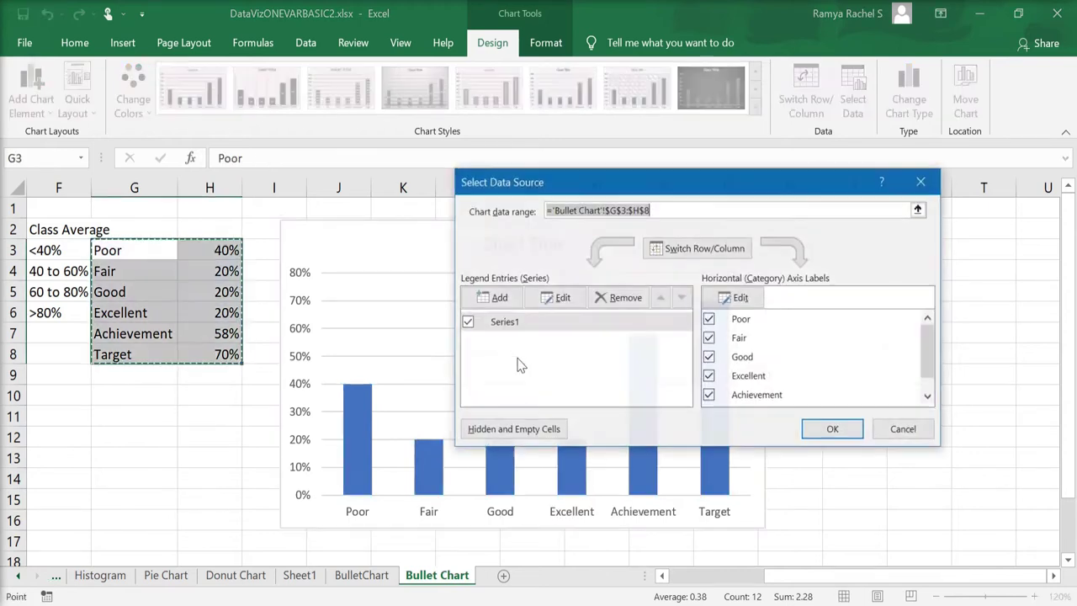
pyautogui.click(674, 252)
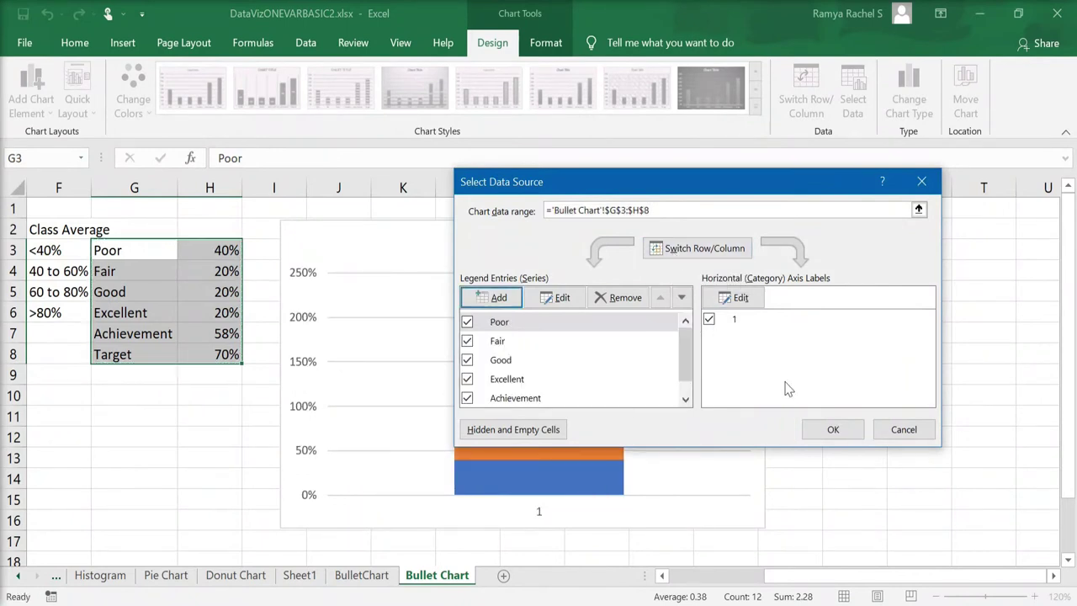
pyautogui.click(828, 429)
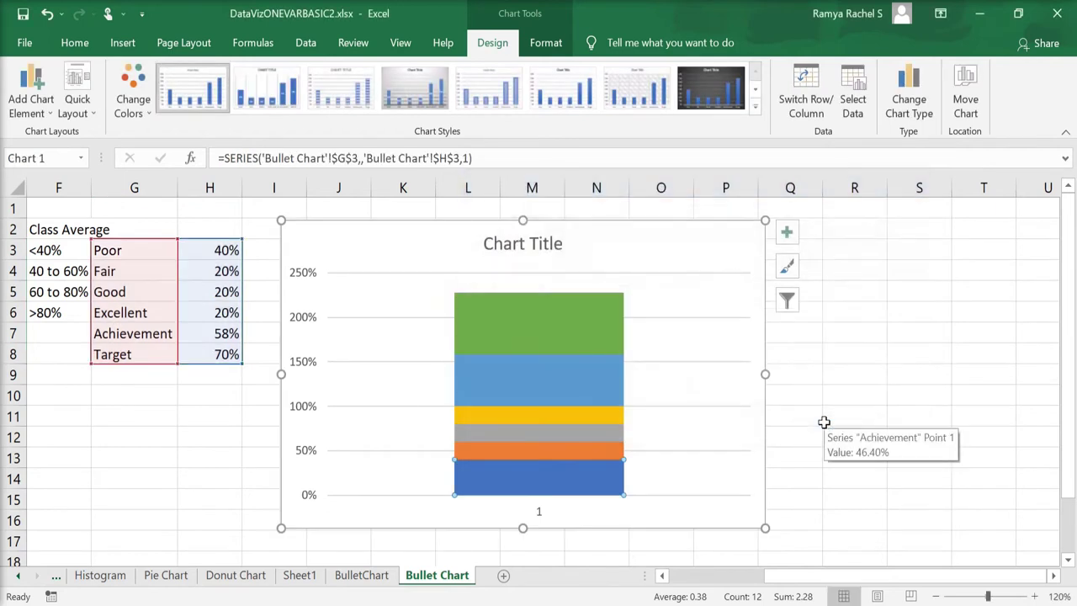
pyautogui.click(728, 378)
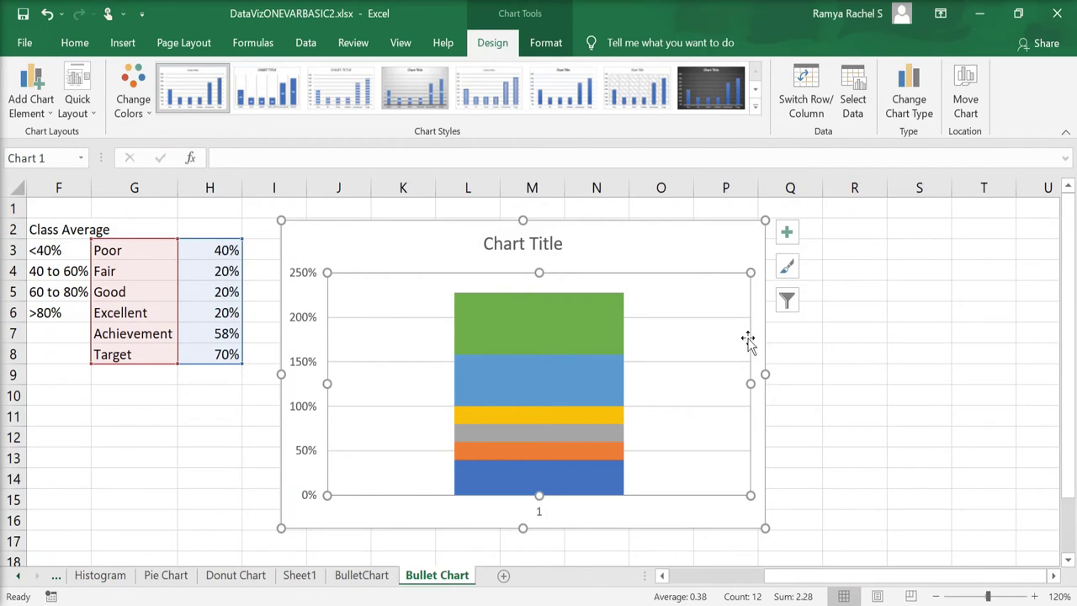
# Step: Set the Target series to Stacked Line with Markers in a Combo chart type
pyautogui.click(564, 325)
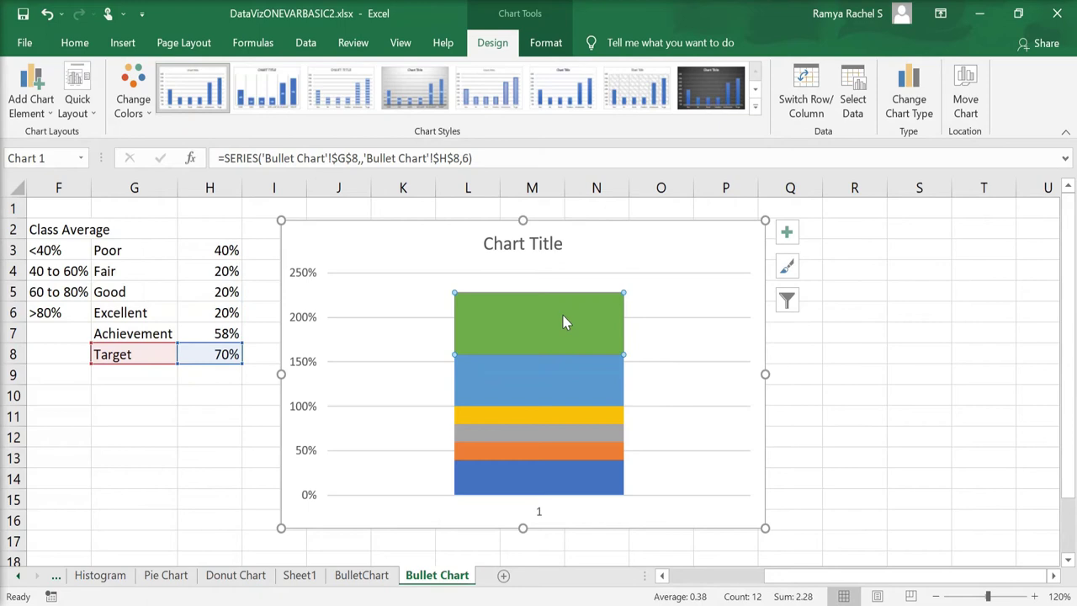
pyautogui.doubleClick(564, 324)
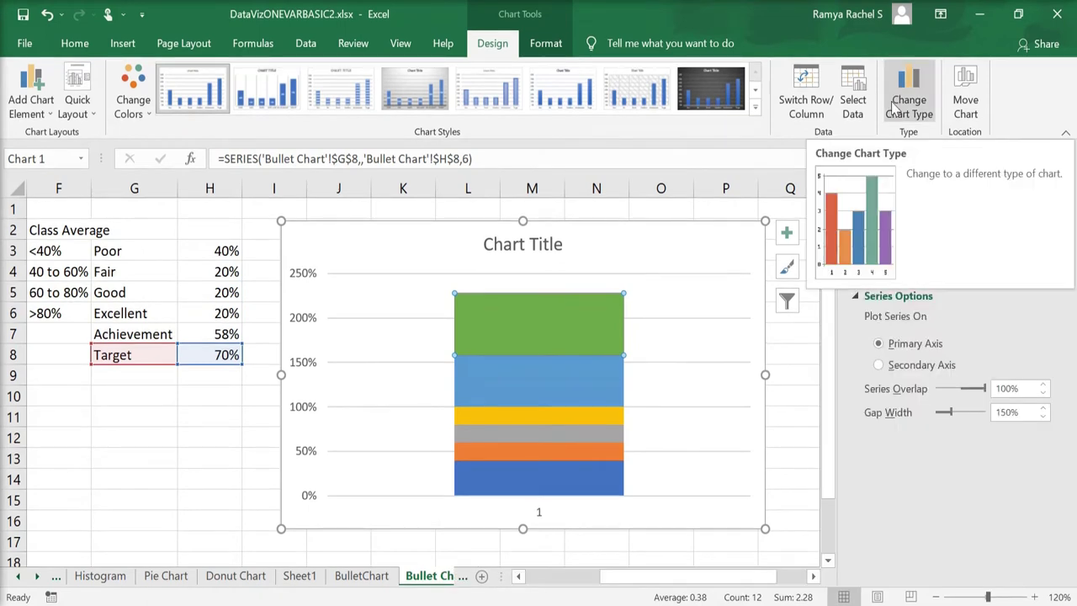
pyautogui.click(897, 107)
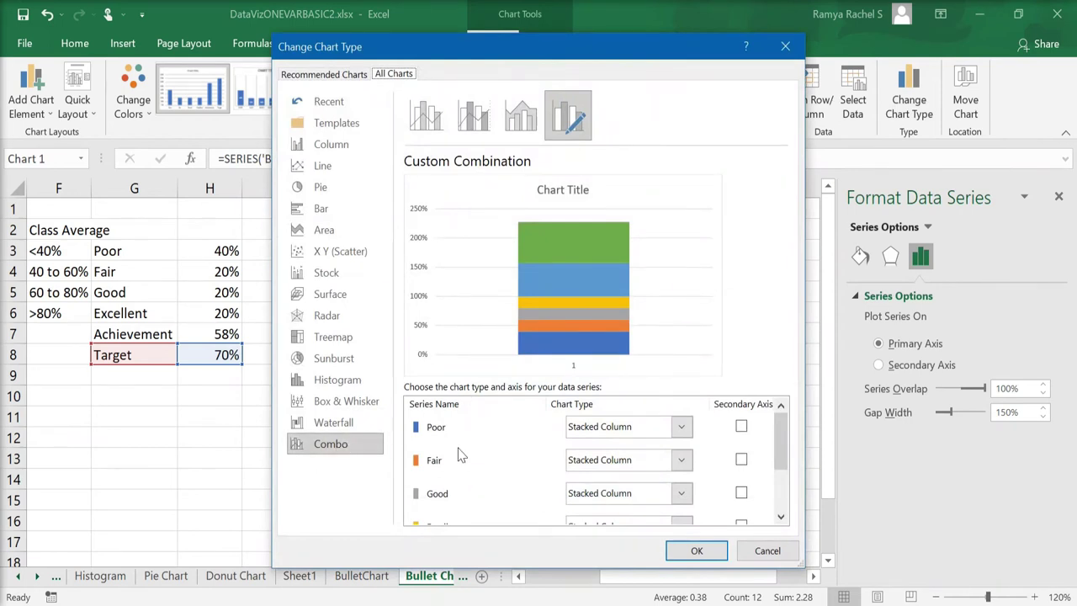
pyautogui.moveTo(774, 452); pyautogui.dragTo(777, 501)
pyautogui.click(681, 508)
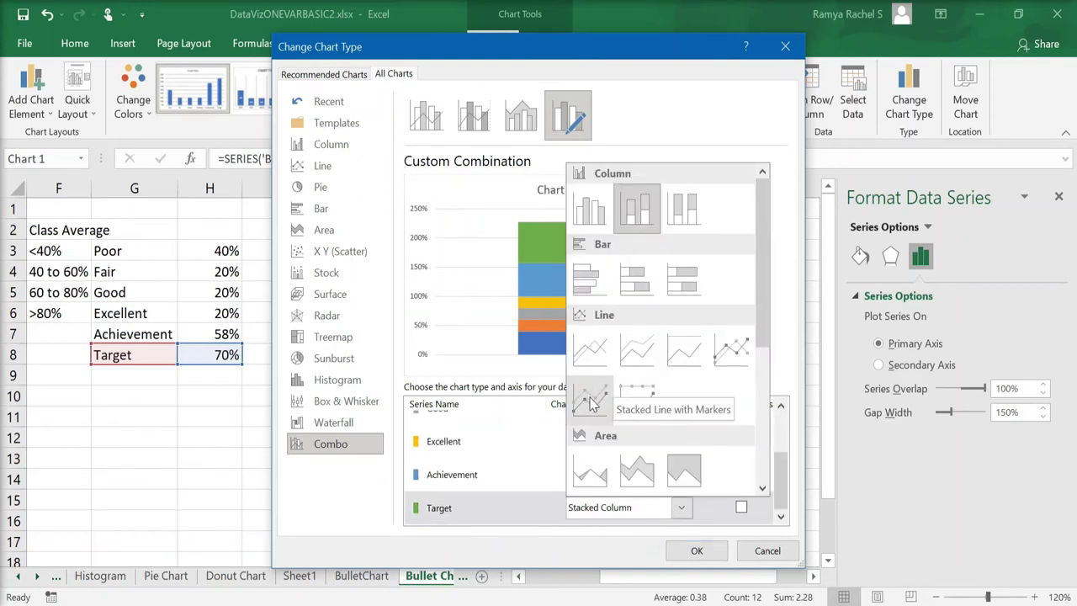
pyautogui.click(591, 403)
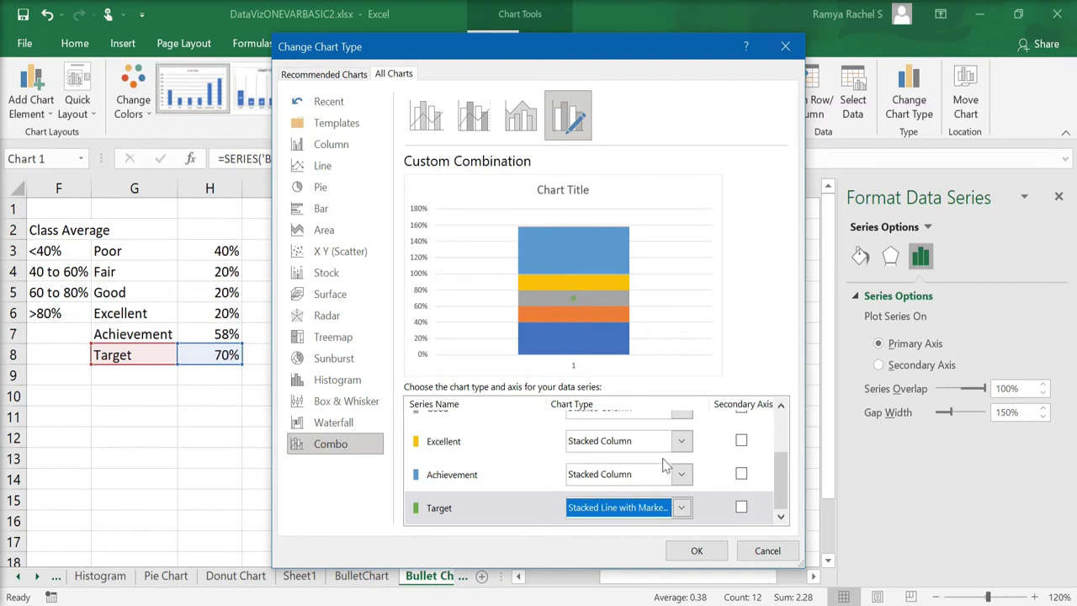
# Step: Apply the combo chart and give the Target marker a built-in dash shape
pyautogui.click(696, 550)
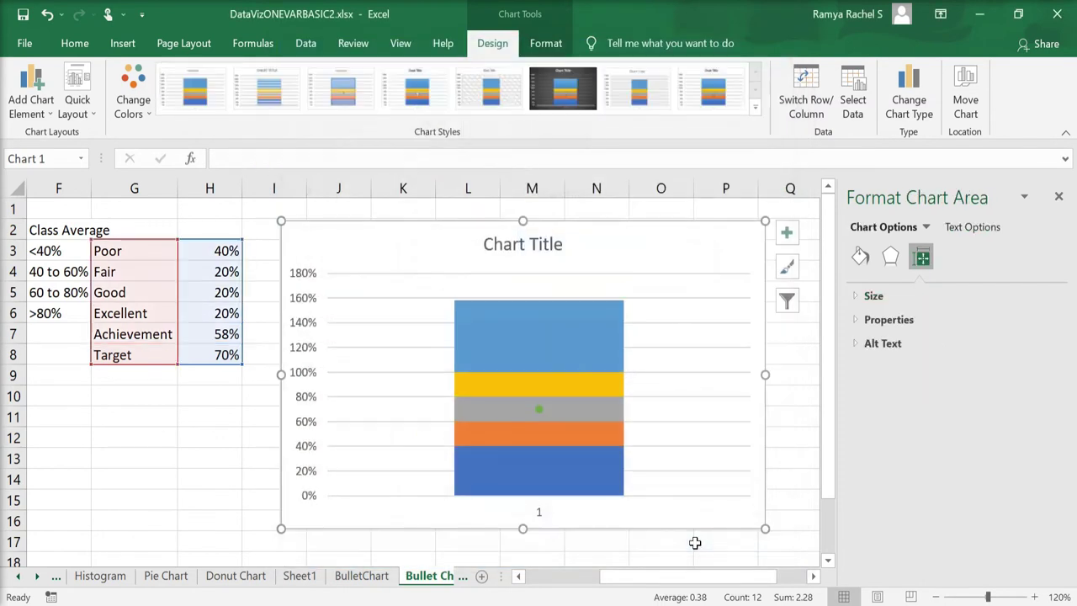
pyautogui.click(539, 409)
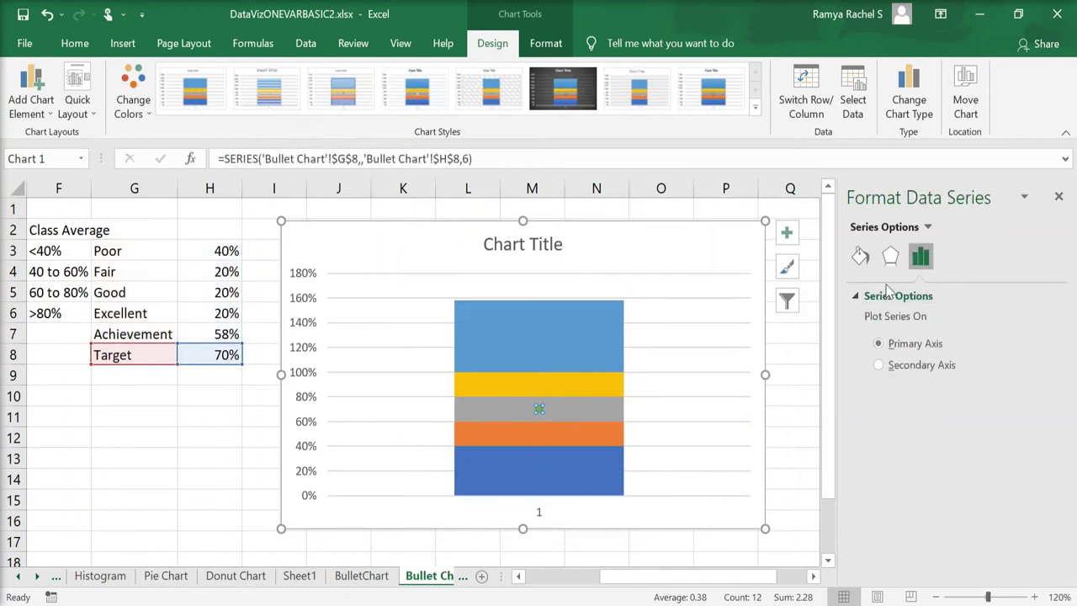
pyautogui.click(862, 257)
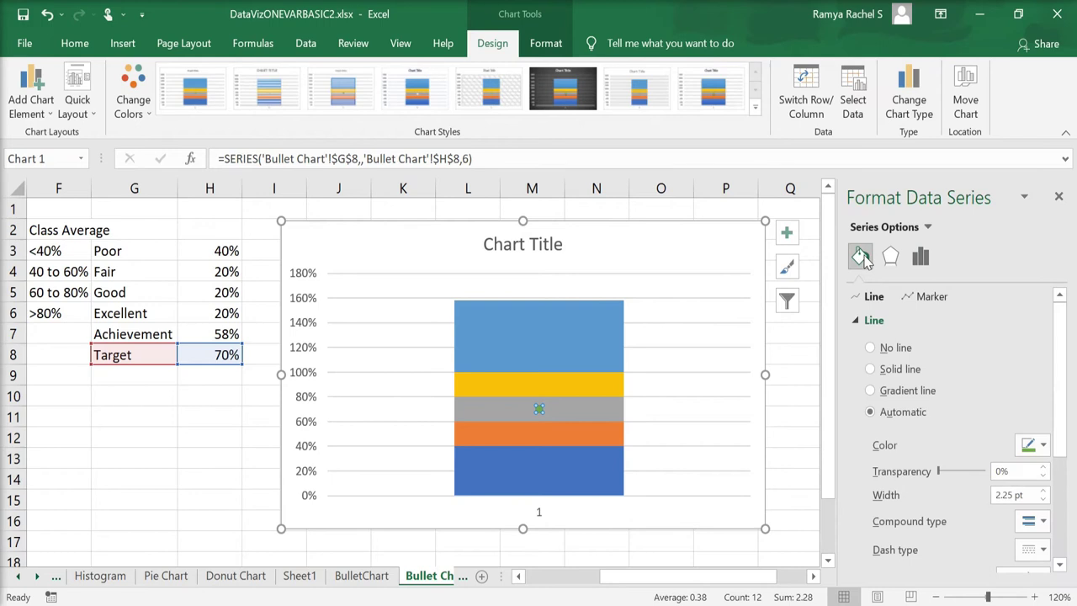
pyautogui.click(914, 299)
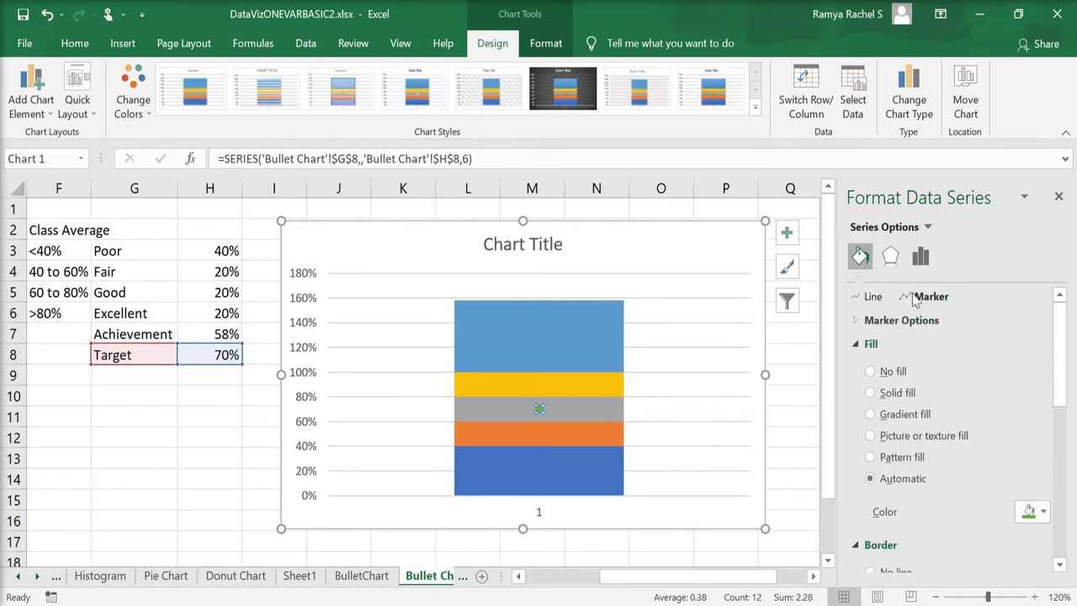
pyautogui.click(898, 393)
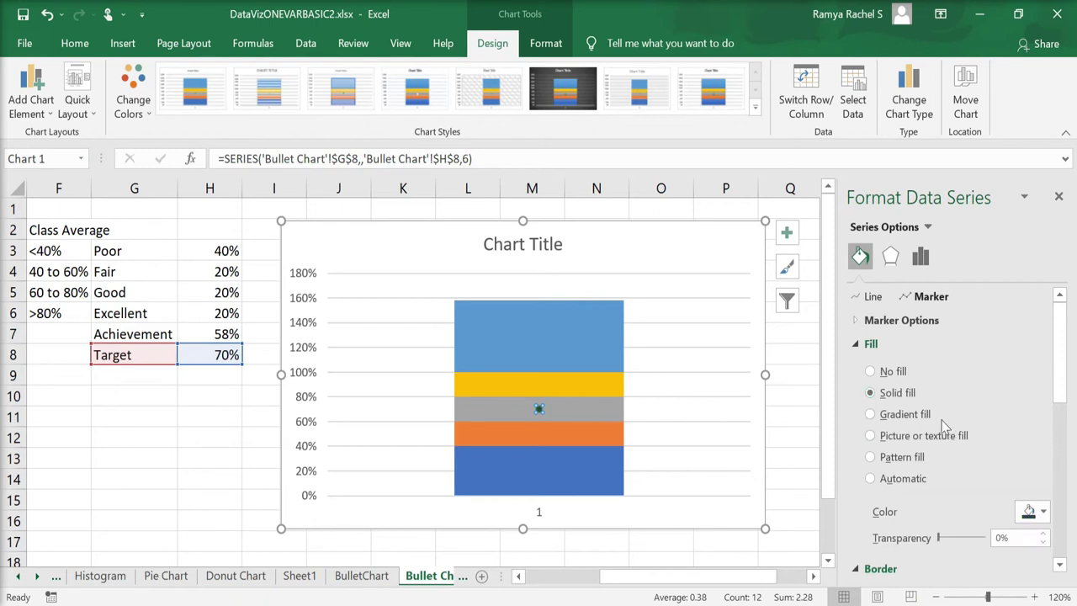
pyautogui.click(868, 345)
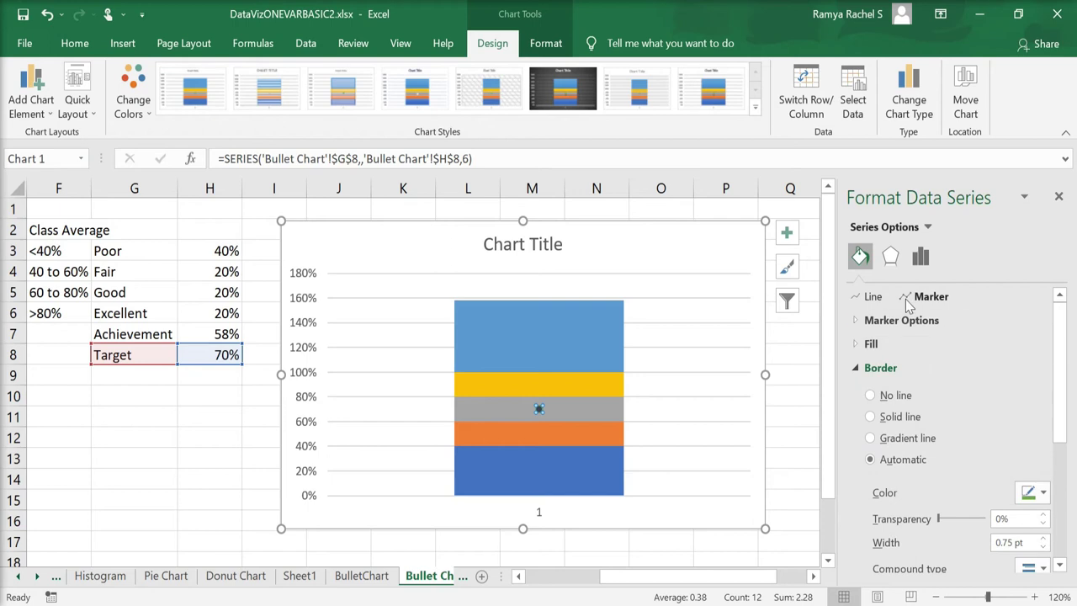
pyautogui.click(904, 323)
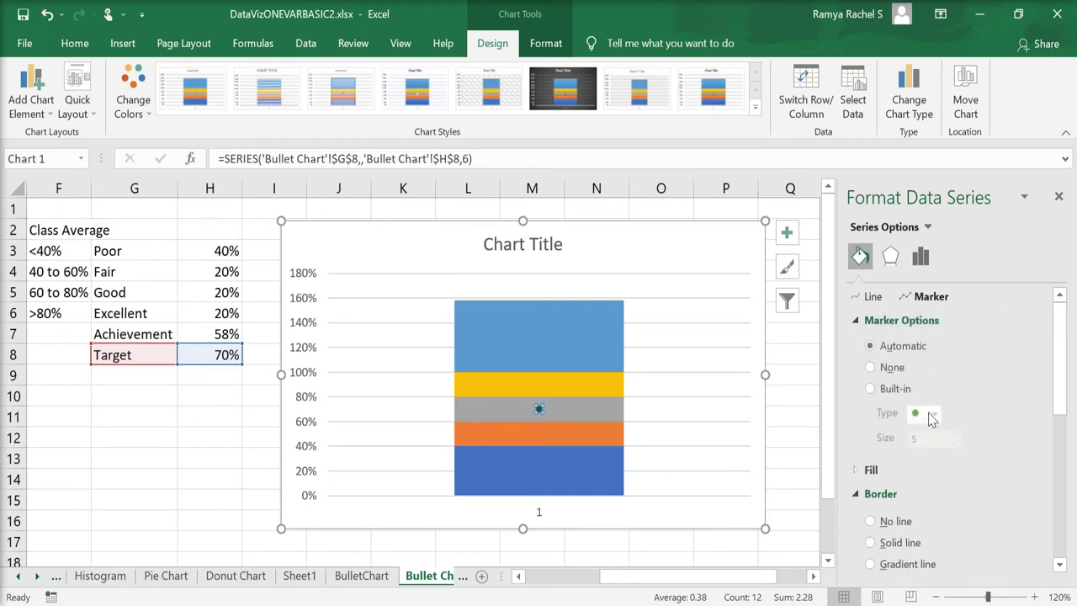
pyautogui.click(893, 388)
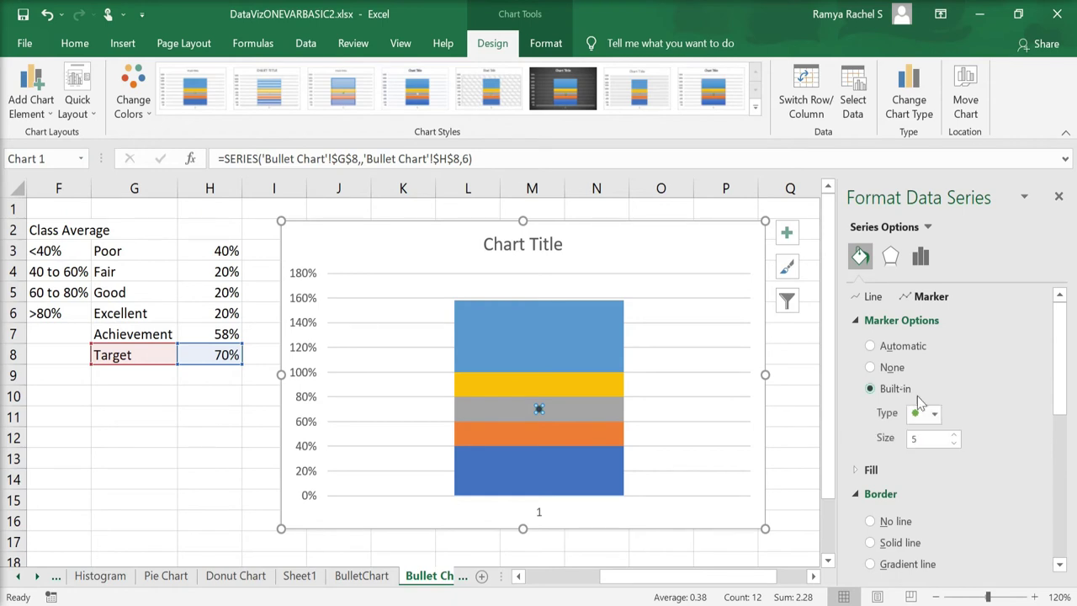
pyautogui.click(936, 414)
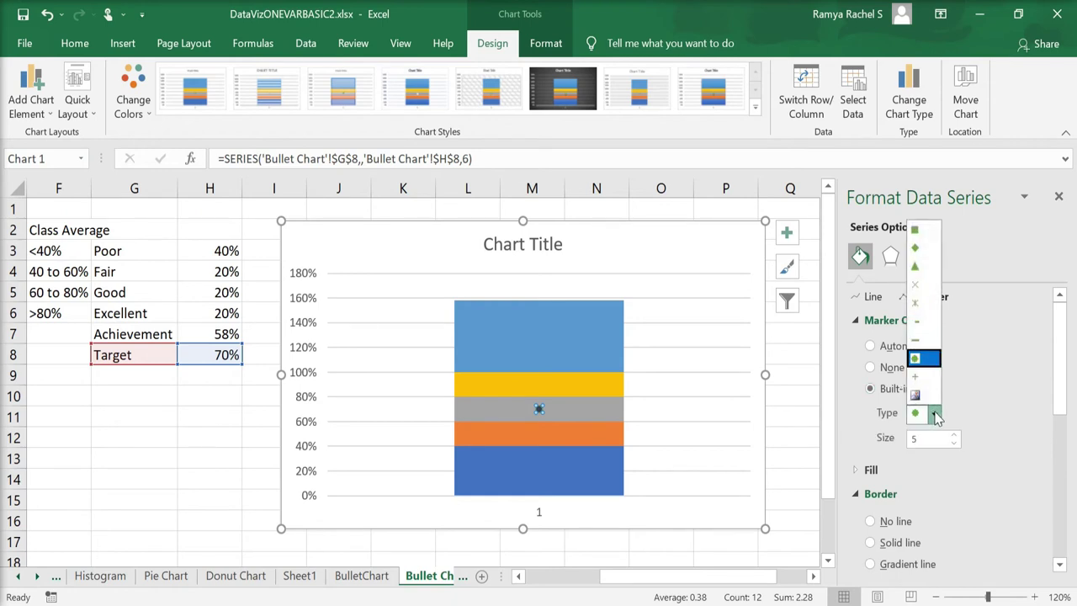
pyautogui.click(920, 343)
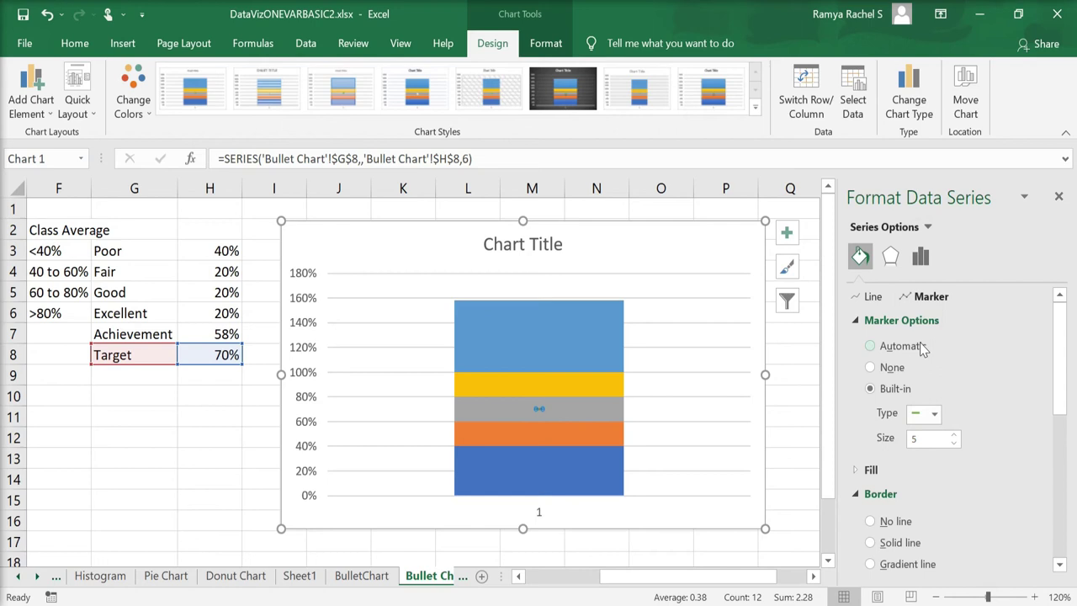
# Step: Set the dash marker size to 21 with a solid red fill and no border
pyautogui.click(935, 414)
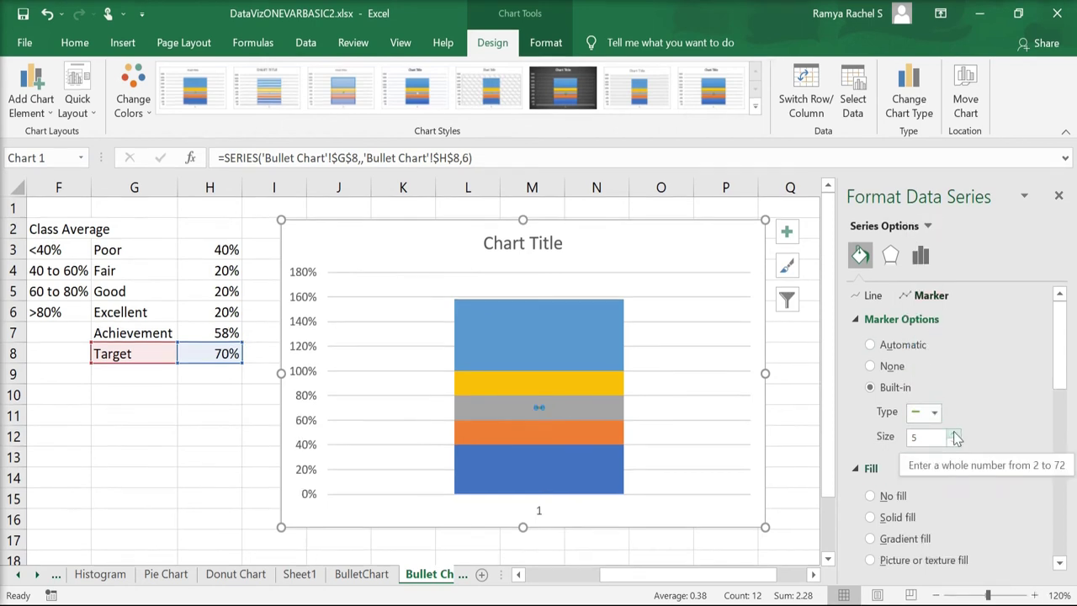
pyautogui.press('Return')
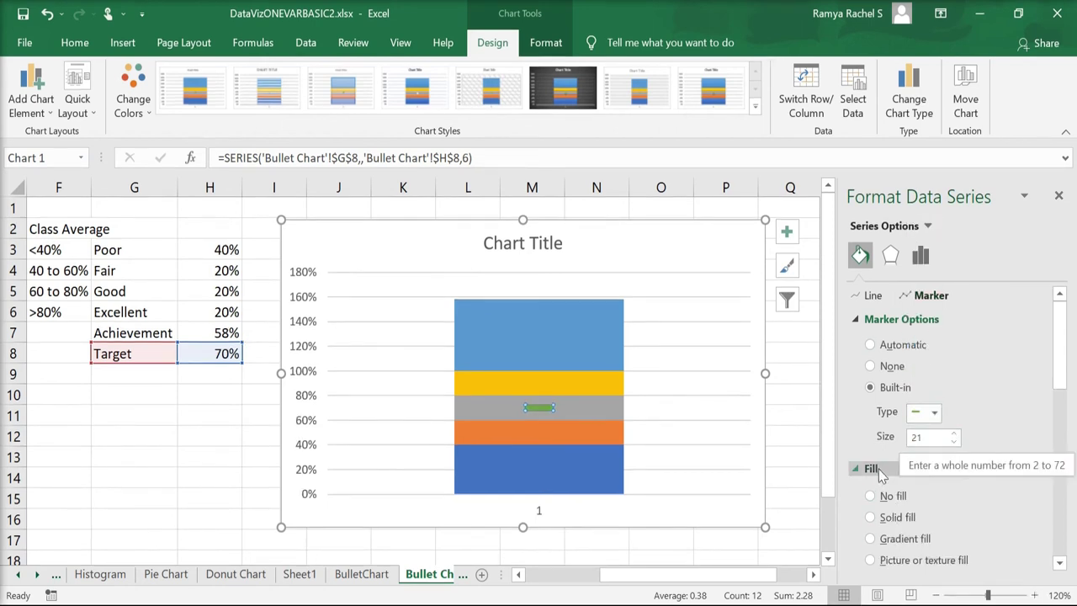
pyautogui.click(883, 319)
pyautogui.click(900, 396)
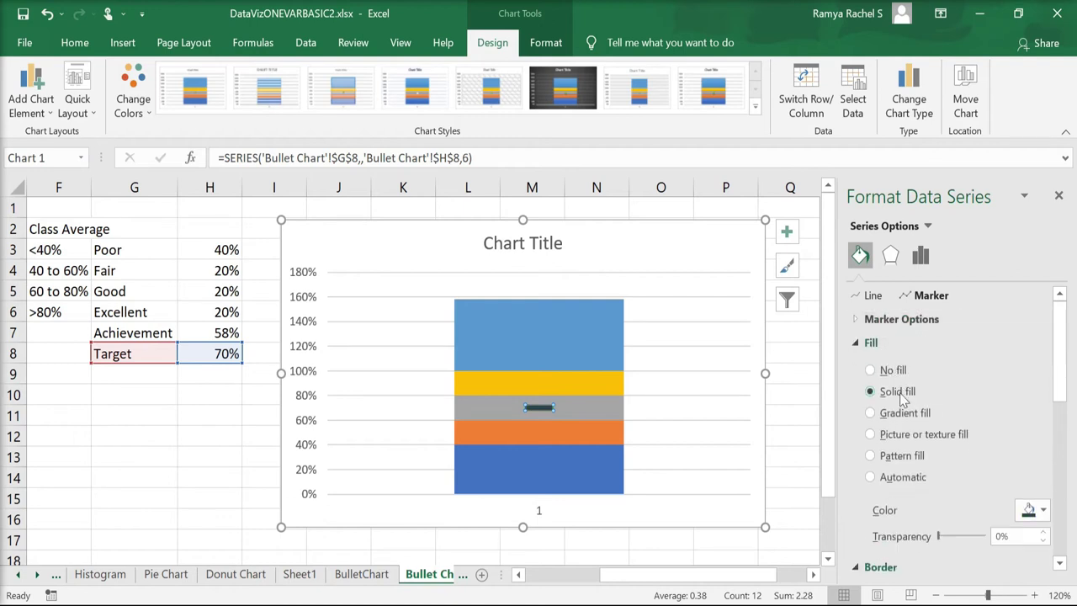
pyautogui.click(1028, 510)
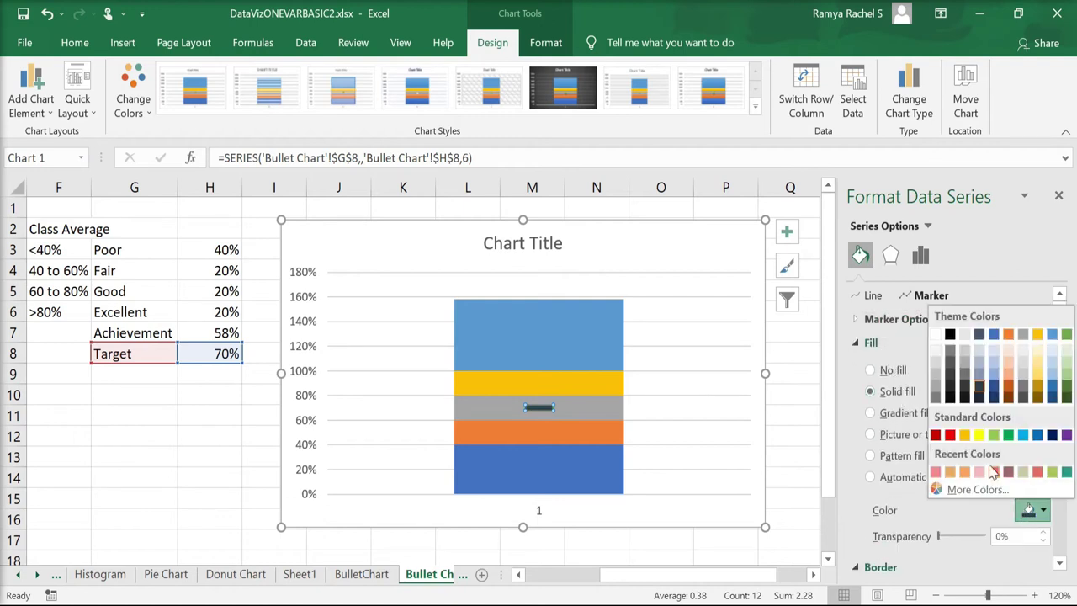
pyautogui.click(949, 435)
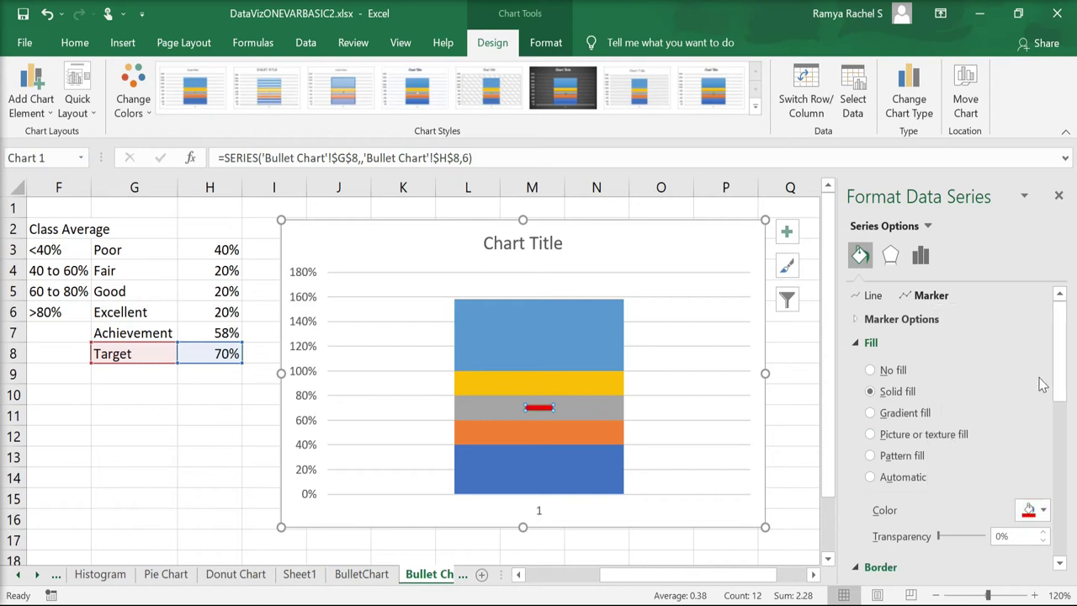
pyautogui.click(867, 343)
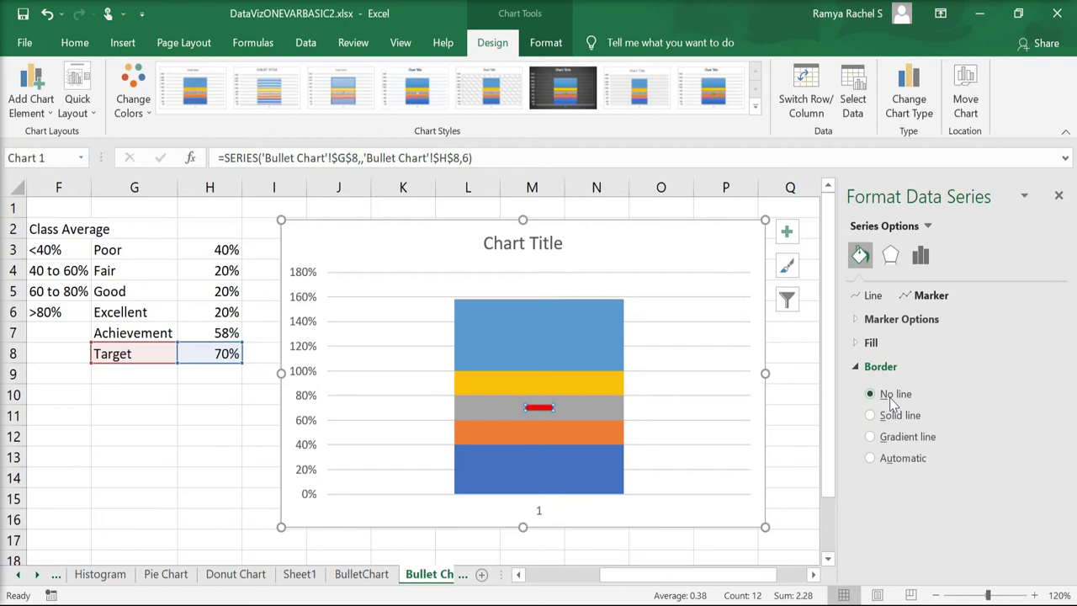
# Step: Plot Achievement on a secondary axis with 500% gap width, then delete that secondary axis
pyautogui.click(557, 333)
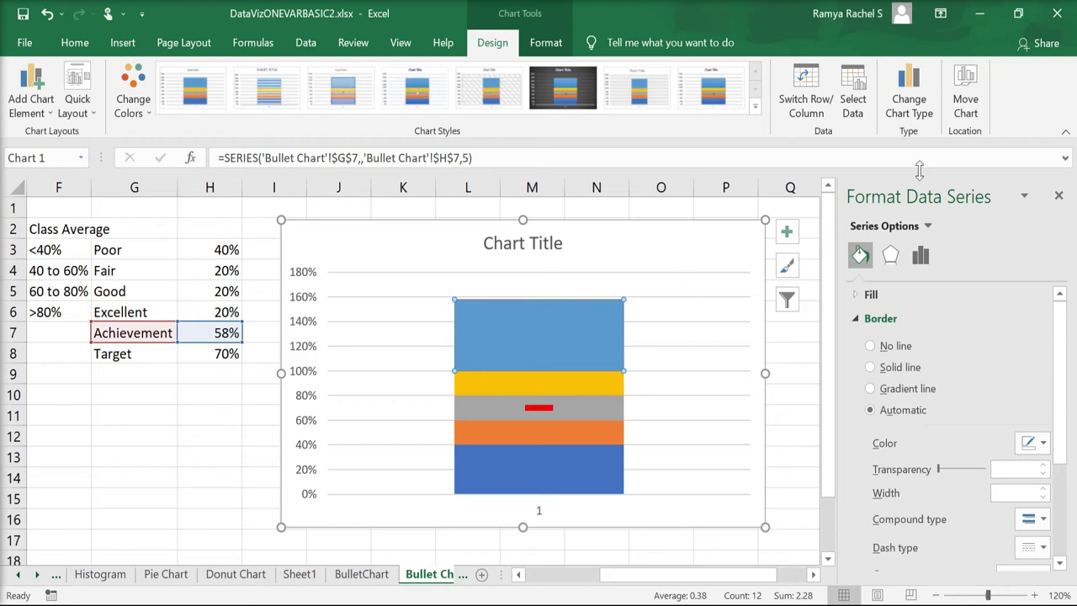
pyautogui.click(927, 226)
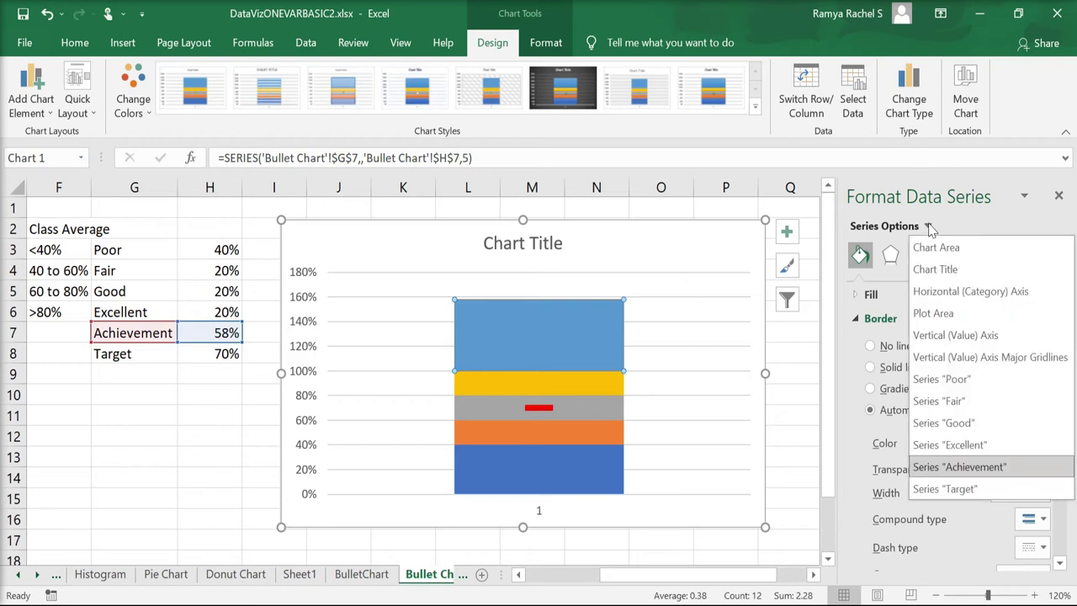
pyautogui.click(936, 468)
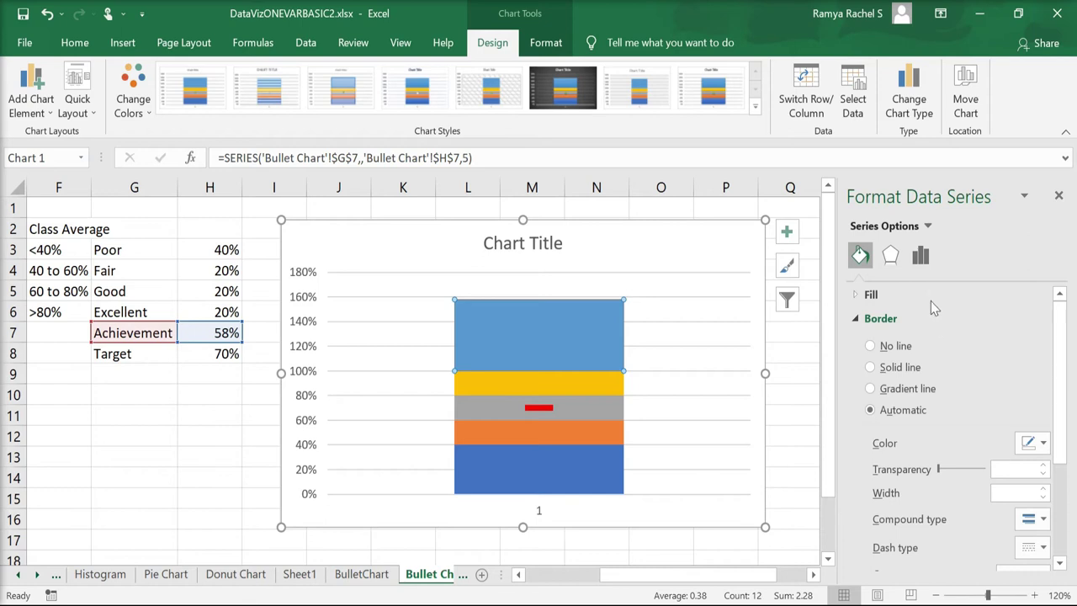
pyautogui.click(922, 257)
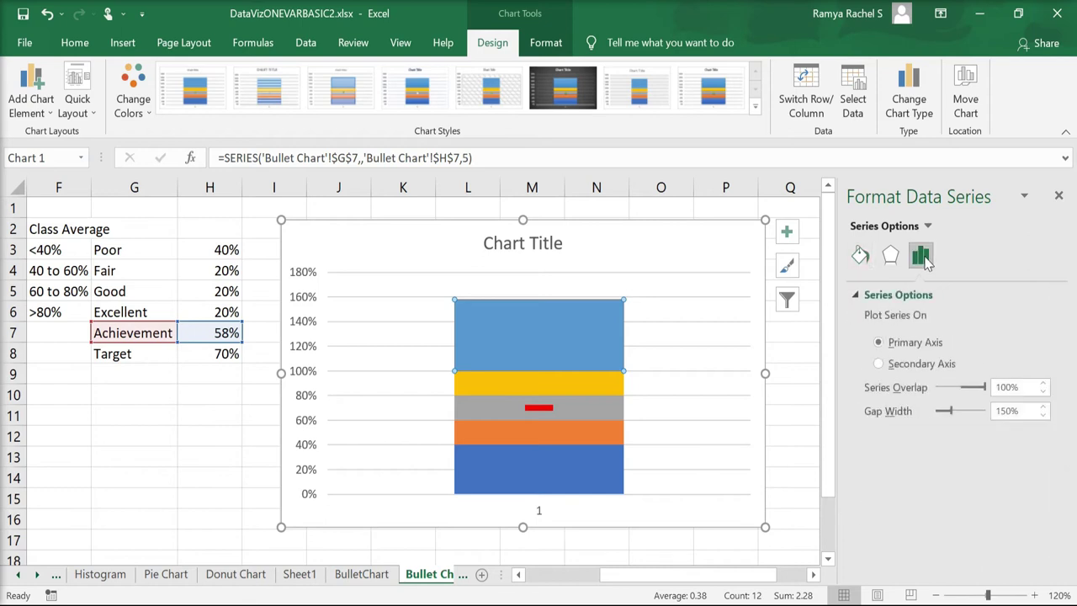
pyautogui.click(908, 370)
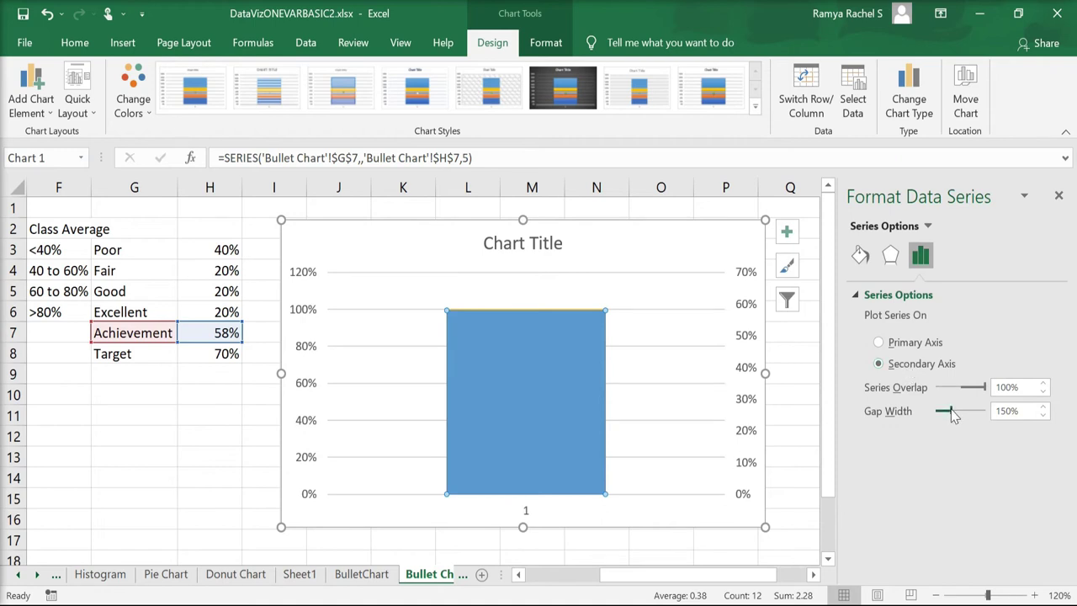
pyautogui.moveTo(952, 414); pyautogui.dragTo(991, 418)
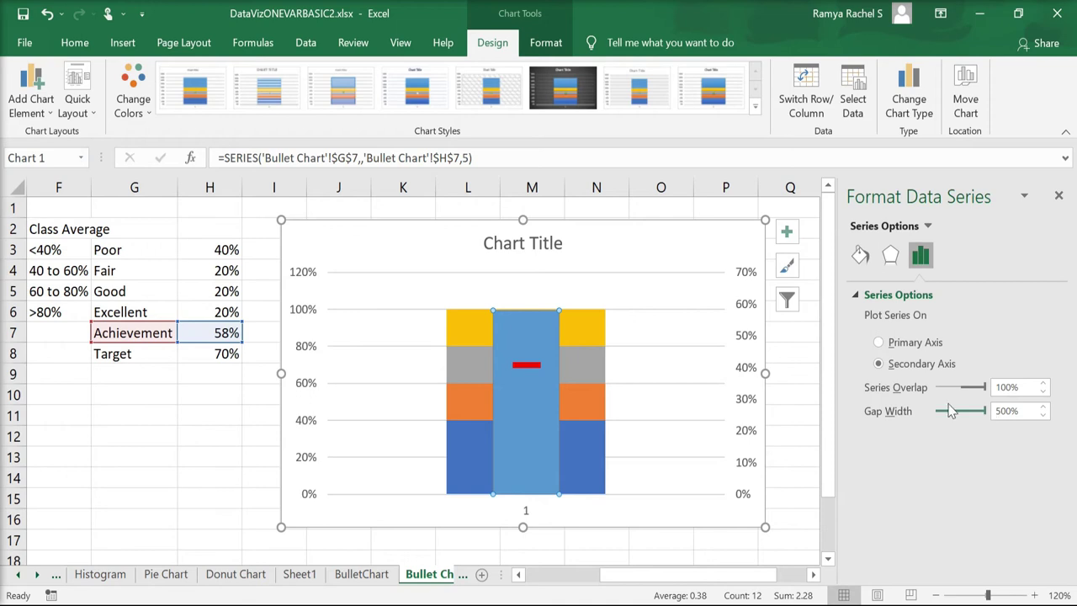
pyautogui.click(751, 370)
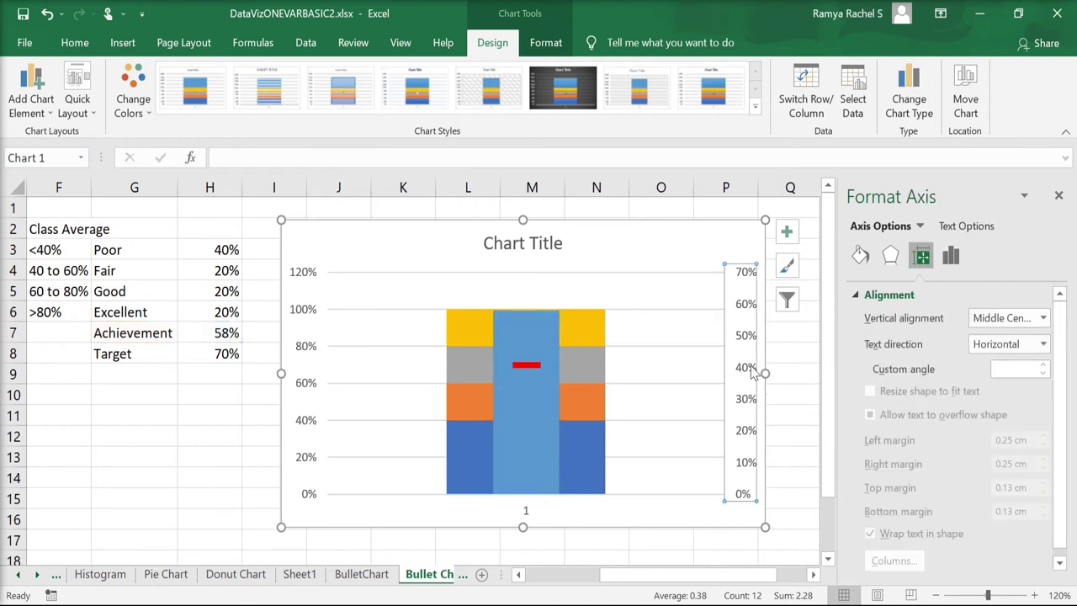
pyautogui.press('Delete')
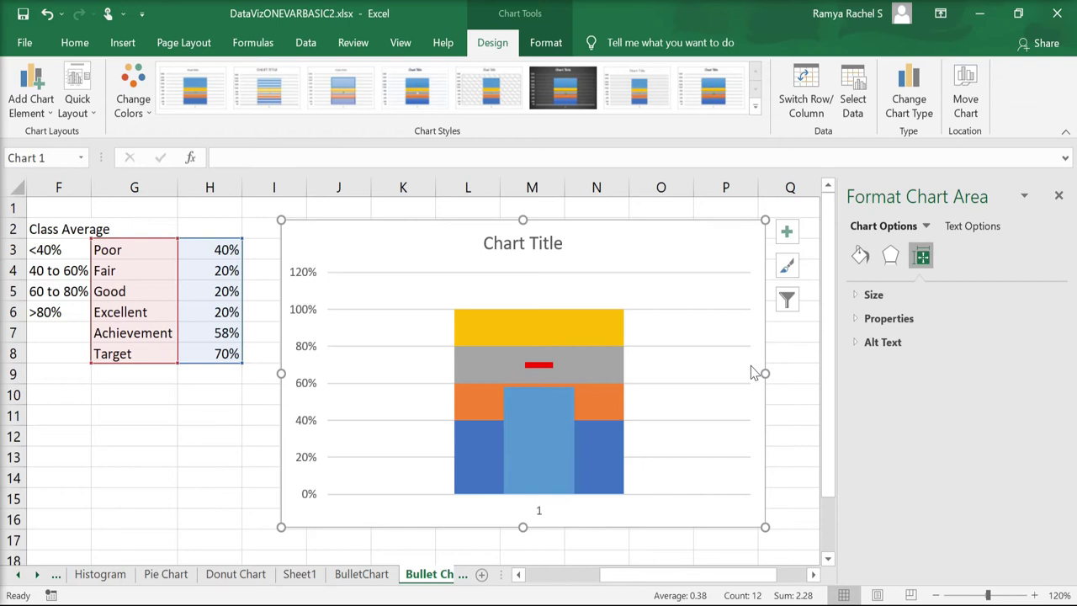
# Step: Set the vertical axis Bounds Maximum to 1.0 so the scale reads 0% to 100%
pyautogui.click(303, 354)
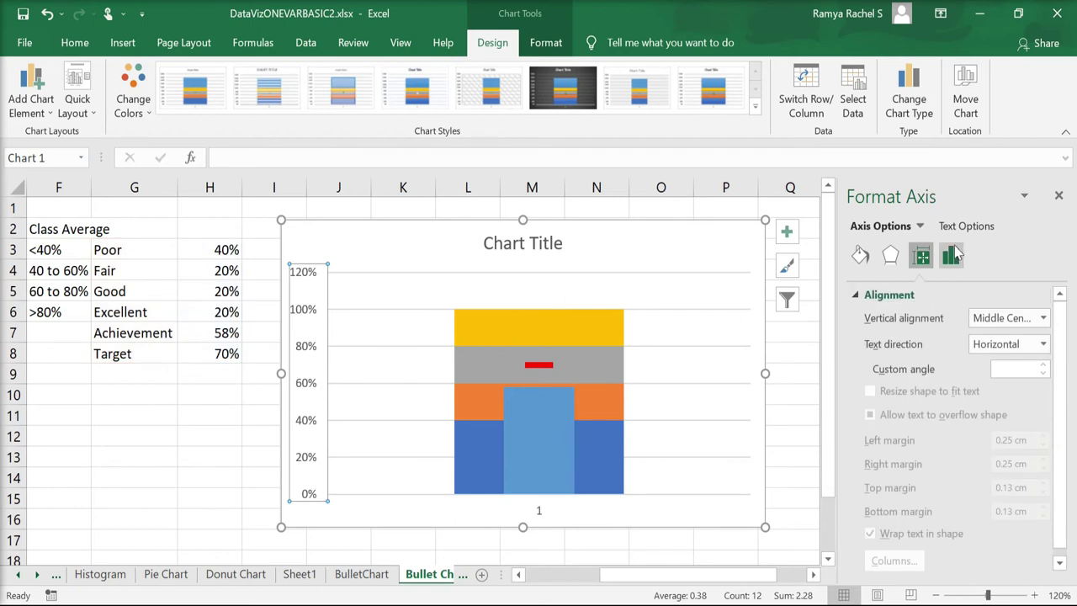
pyautogui.click(953, 257)
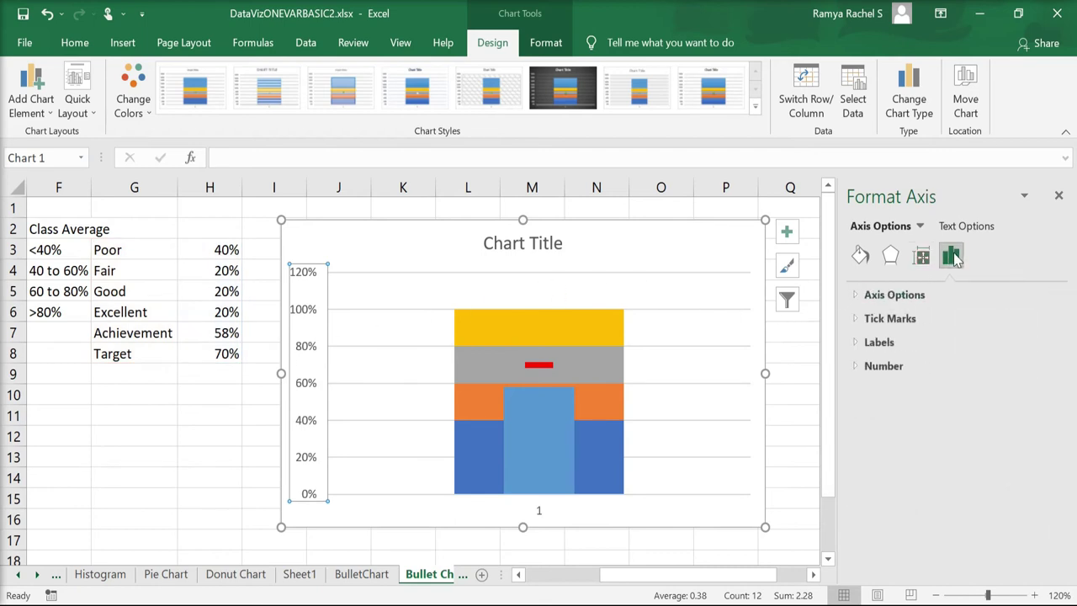
pyautogui.click(913, 296)
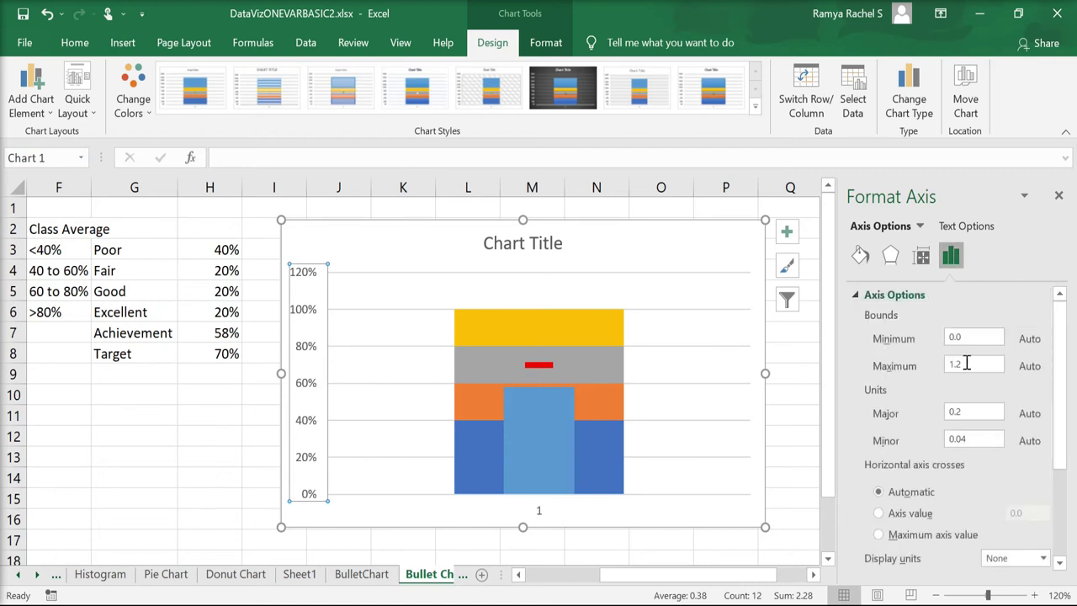
pyautogui.click(967, 363)
pyautogui.press('Return')
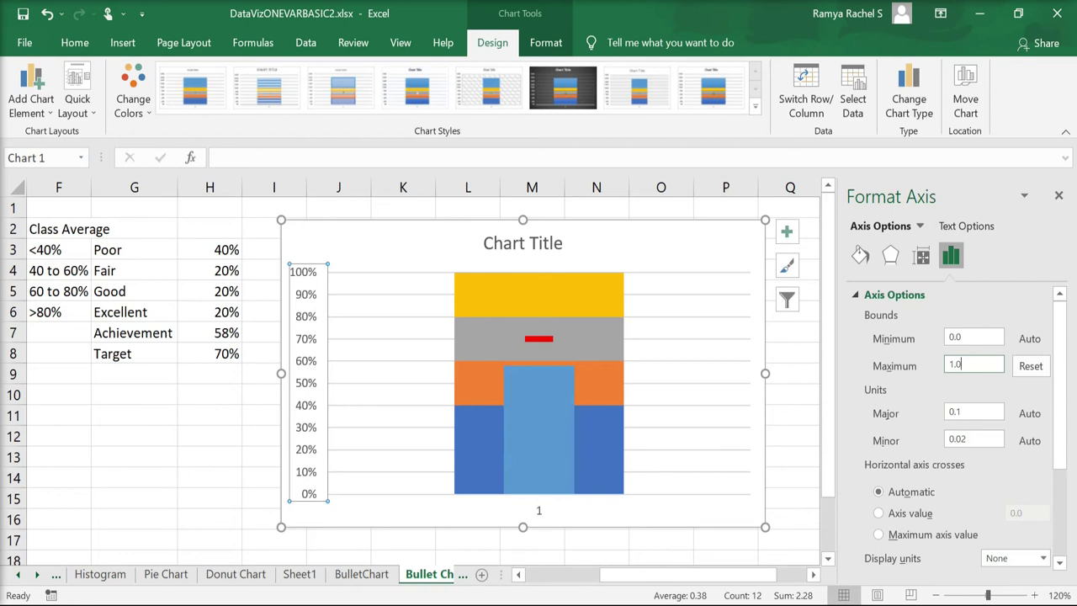
# Step: Give the Achievement bar a dark blue-grey solid fill and set its border to No line
pyautogui.click(550, 418)
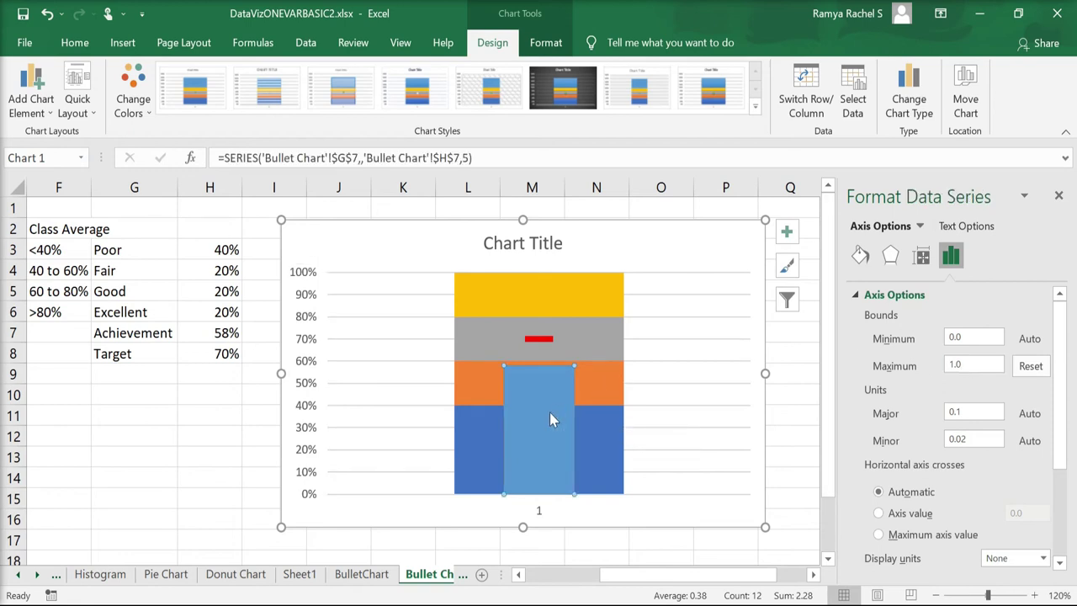
pyautogui.click(871, 259)
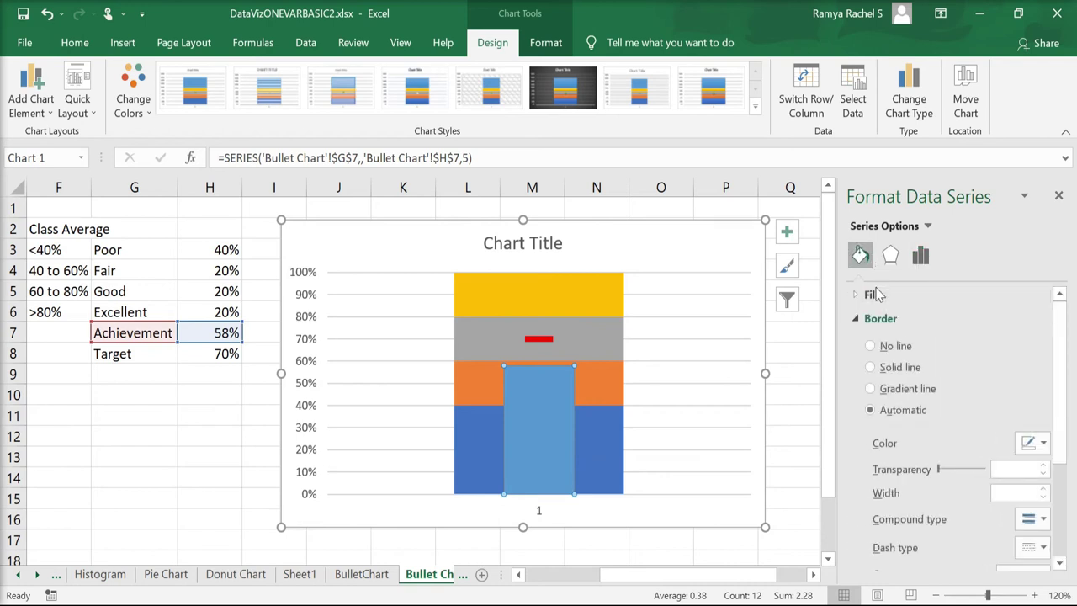
pyautogui.click(895, 296)
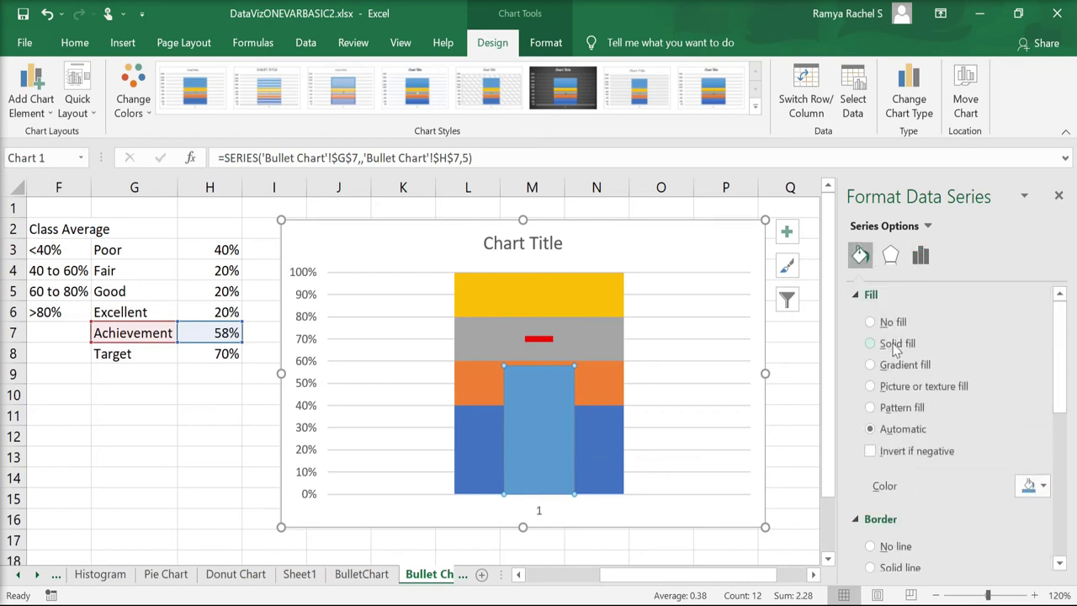
pyautogui.click(894, 346)
pyautogui.click(1033, 486)
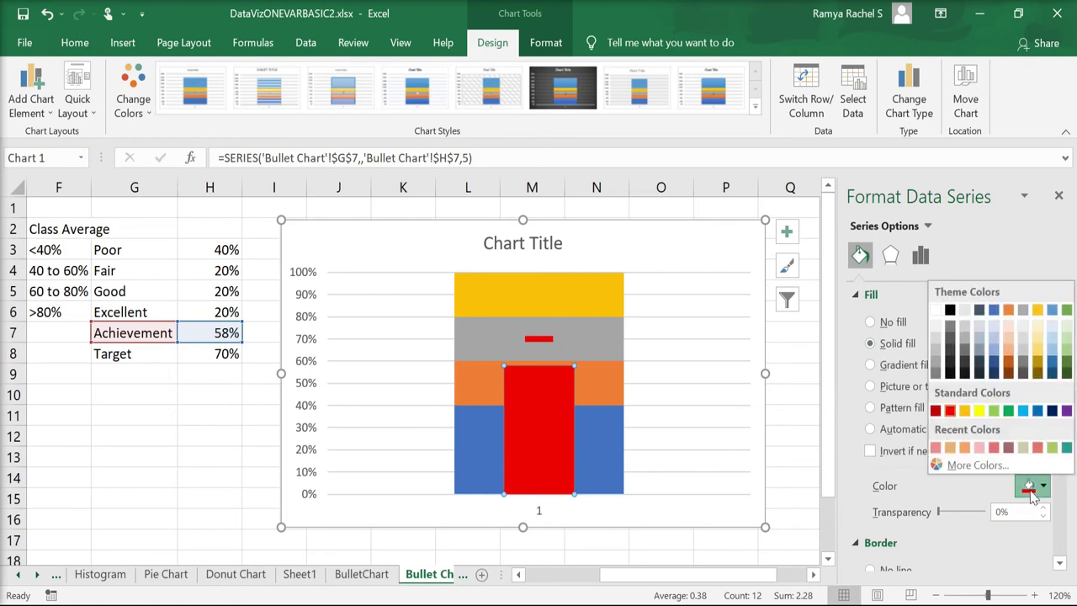
pyautogui.click(978, 365)
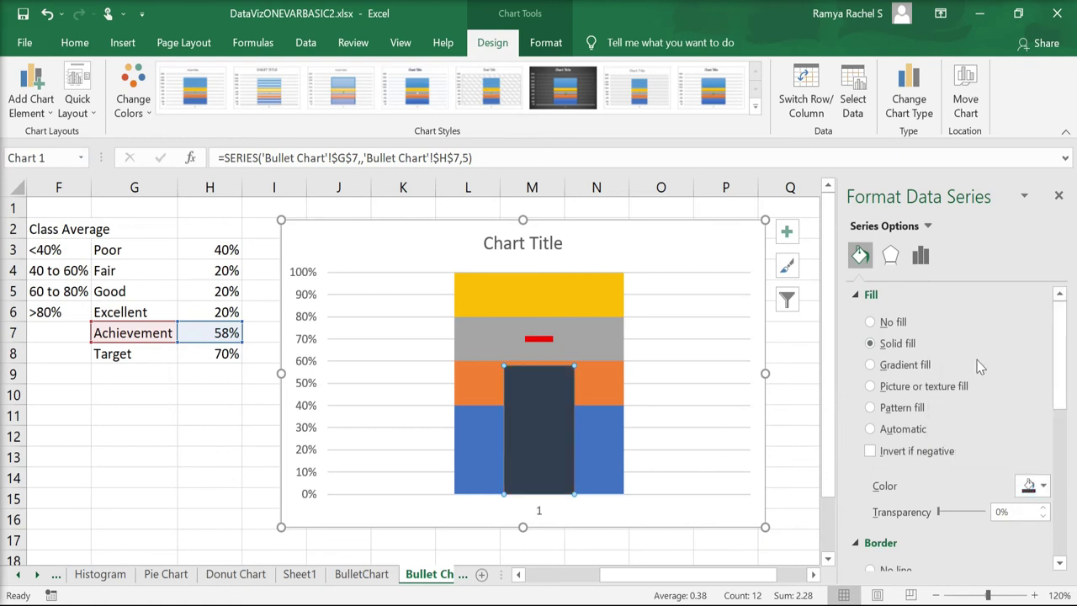
pyautogui.click(907, 296)
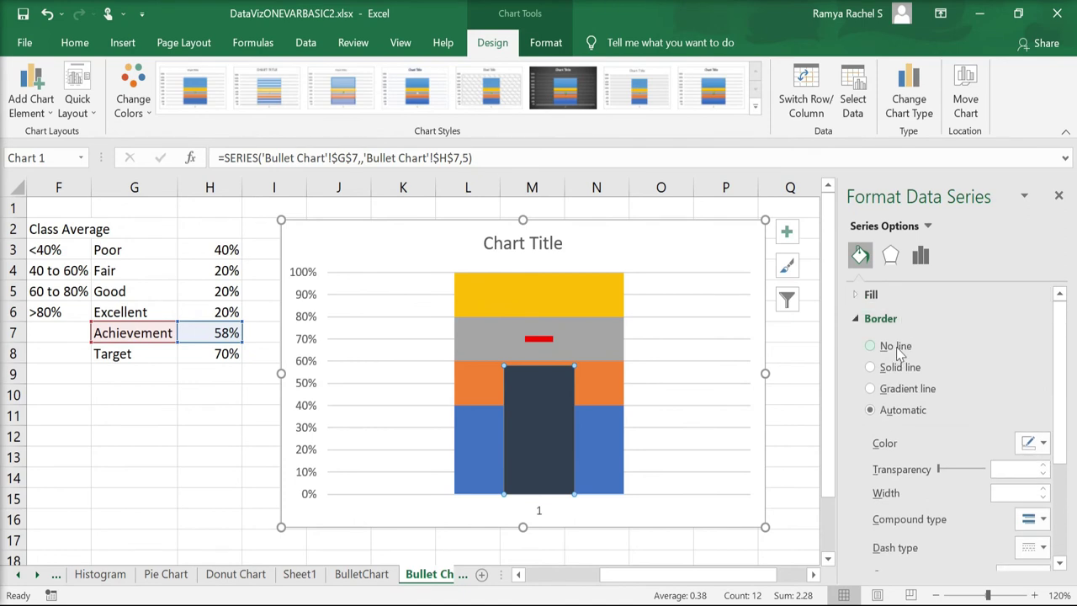
pyautogui.click(895, 346)
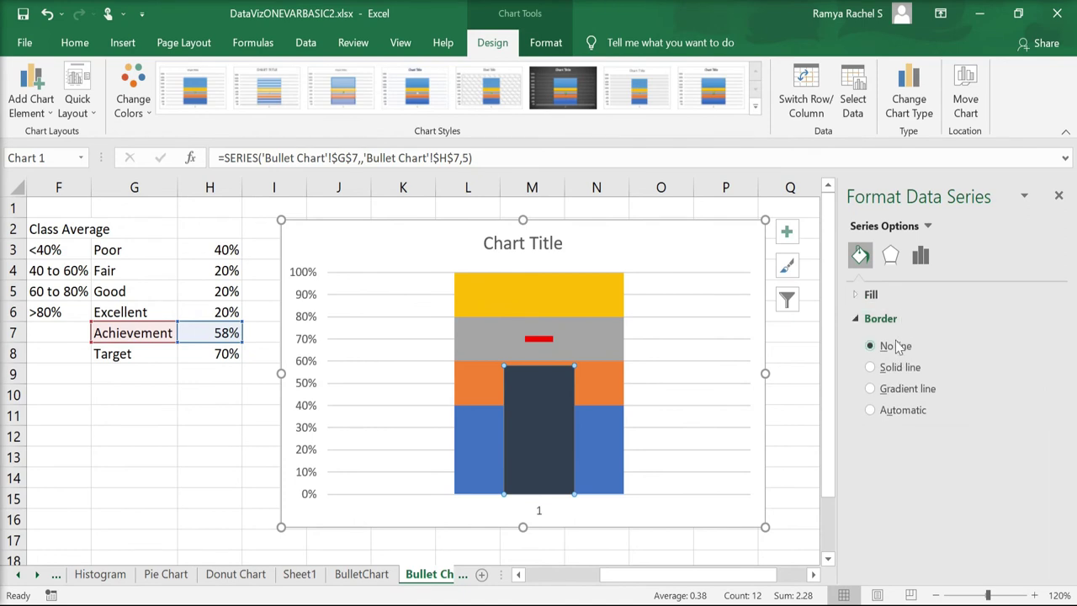
pyautogui.click(888, 325)
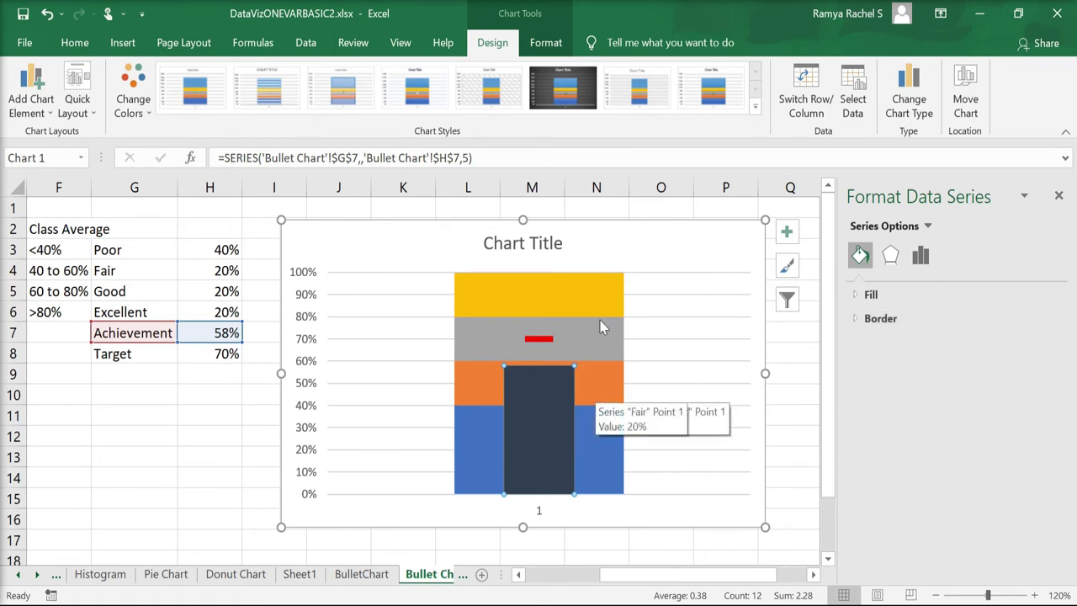
# Step: Colour the Excellent band point with a green solid fill
pyautogui.moveTo(601, 277)
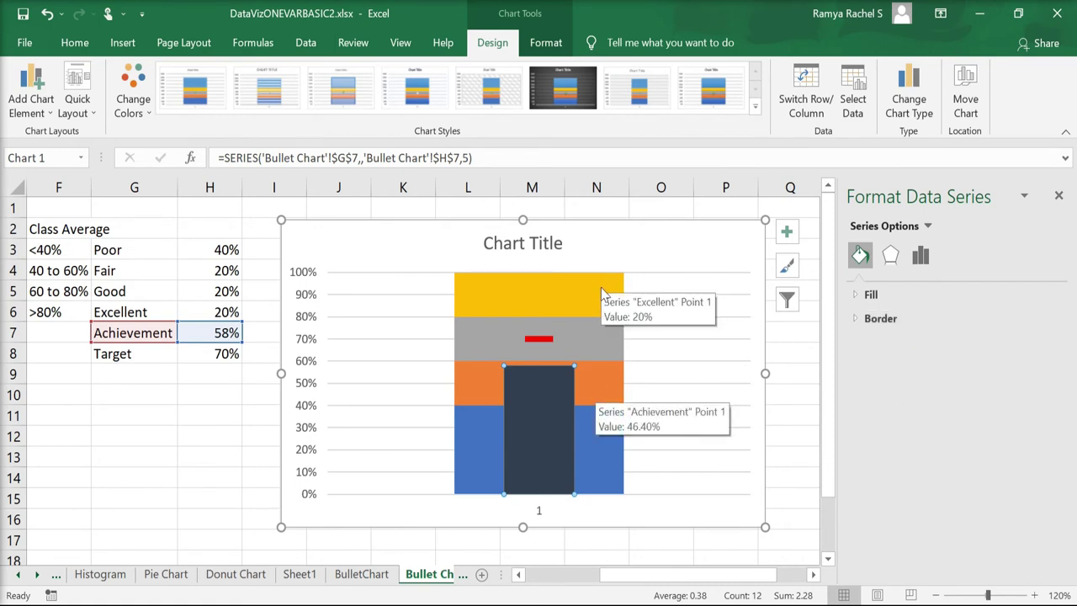
pyautogui.click(602, 296)
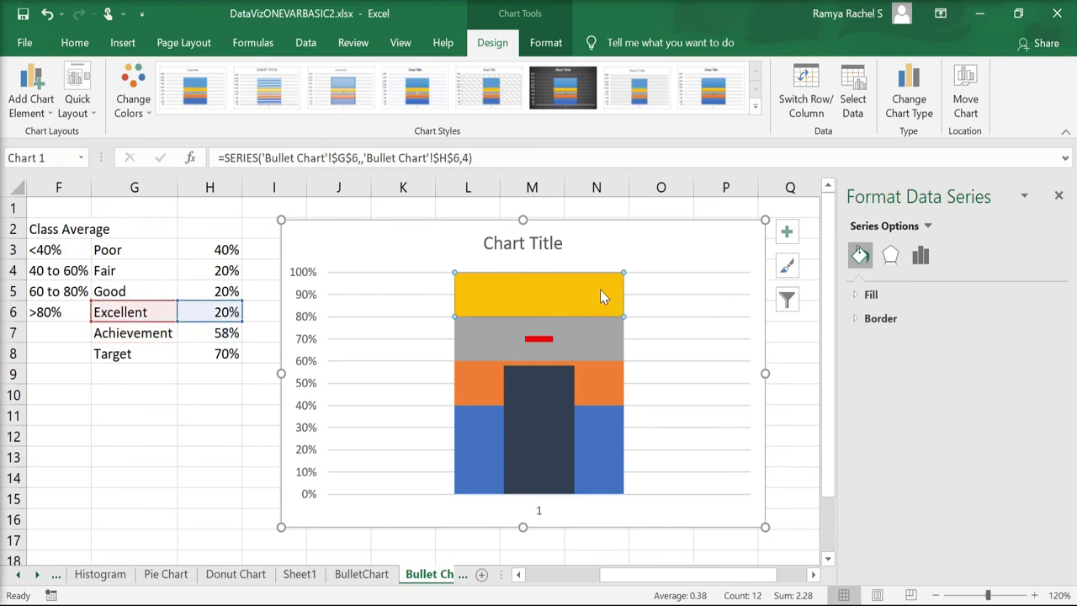
pyautogui.click(601, 296)
pyautogui.click(888, 296)
pyautogui.click(888, 343)
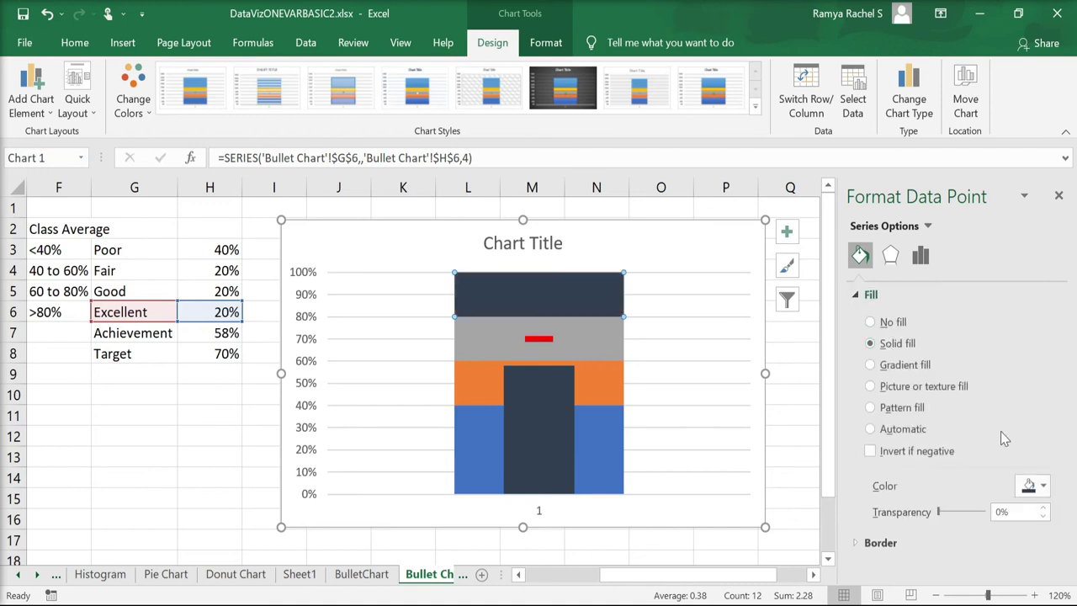
pyautogui.click(1031, 485)
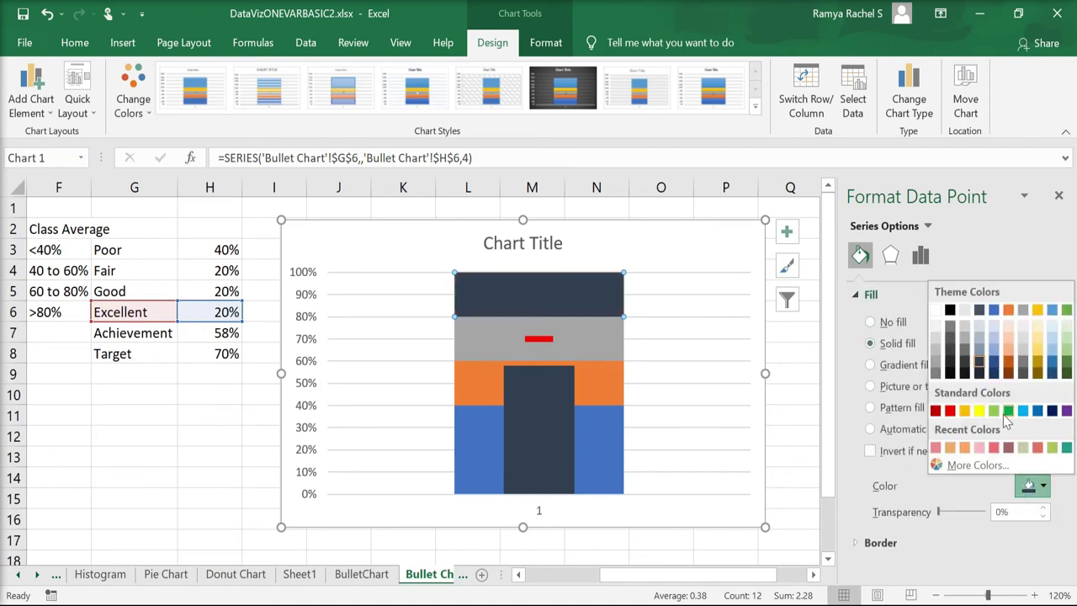
pyautogui.click(1052, 447)
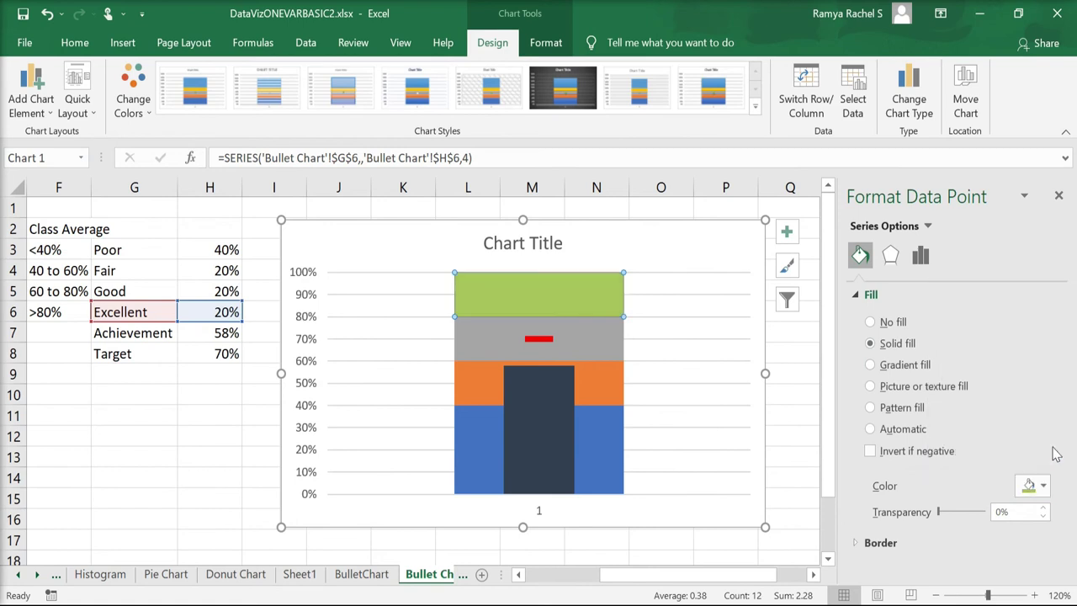
# Step: Colour the Good band a lighter green chosen from More Colors
pyautogui.click(601, 342)
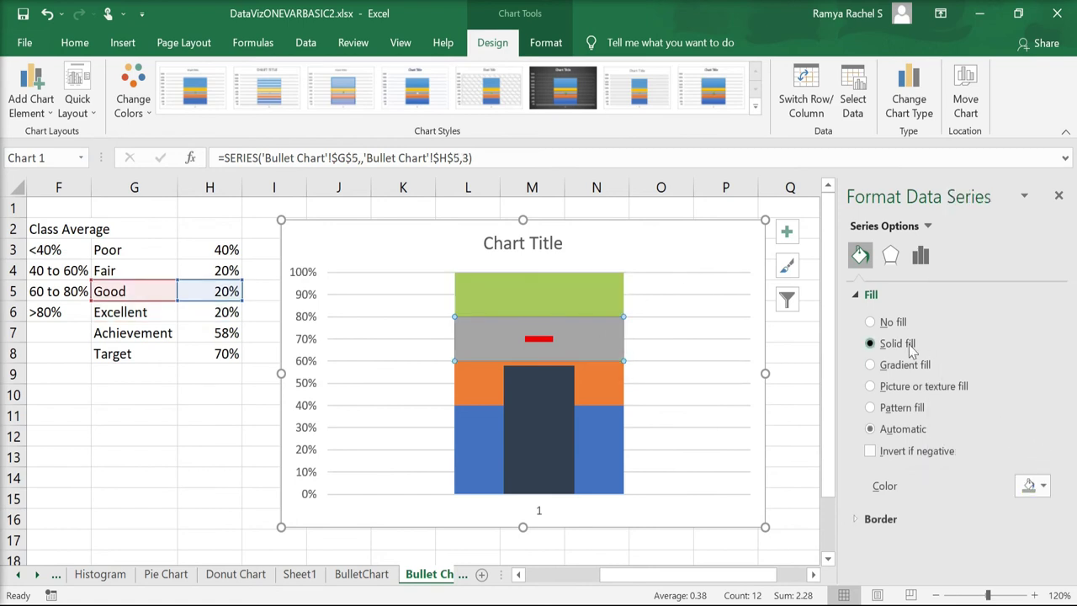
pyautogui.click(1026, 485)
pyautogui.click(1043, 485)
pyautogui.click(959, 466)
pyautogui.click(785, 154)
# Step: Colour the Fair band light gold and the Poor band pink
pyautogui.click(612, 387)
pyautogui.click(1043, 485)
pyautogui.click(1030, 344)
pyautogui.click(605, 447)
pyautogui.press('F4')
pyautogui.click(1043, 486)
pyautogui.click(966, 449)
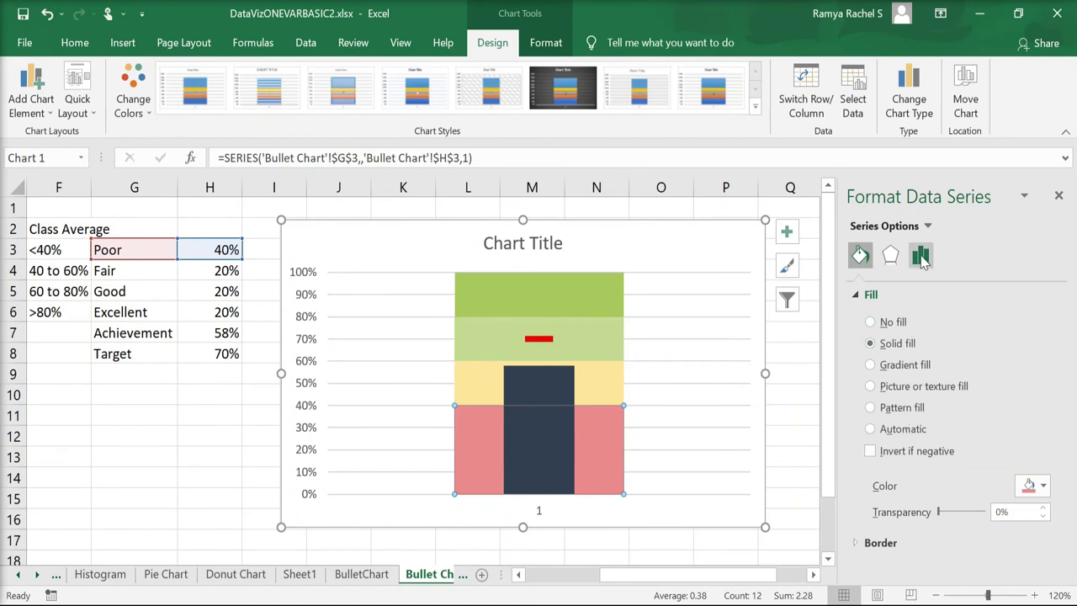
# Step: Set the band series gap width to 260% and drag the chart narrower
pyautogui.click(920, 255)
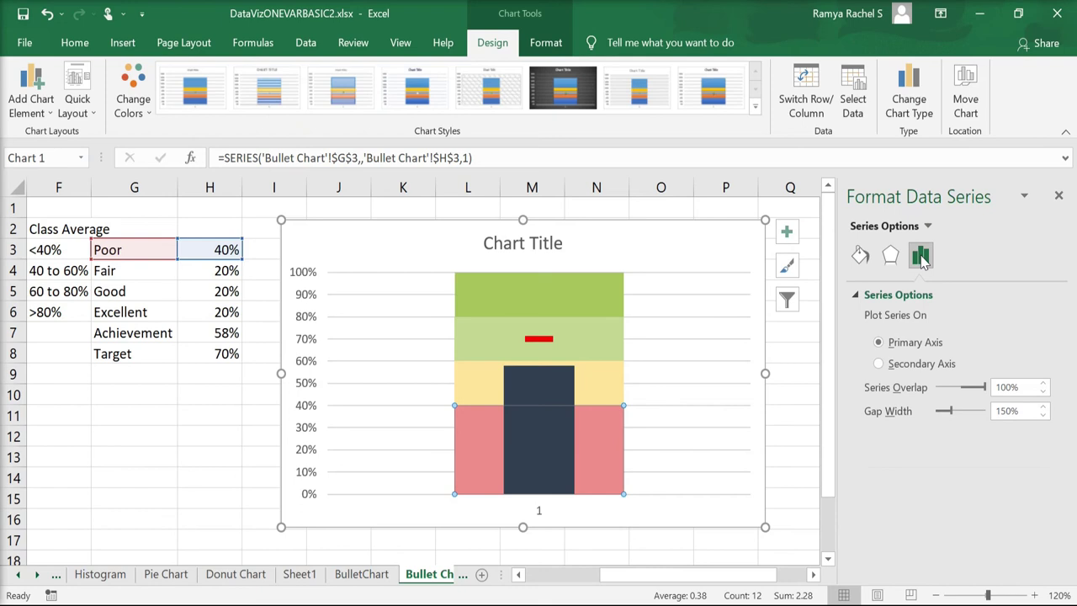
pyautogui.moveTo(951, 411); pyautogui.dragTo(966, 418)
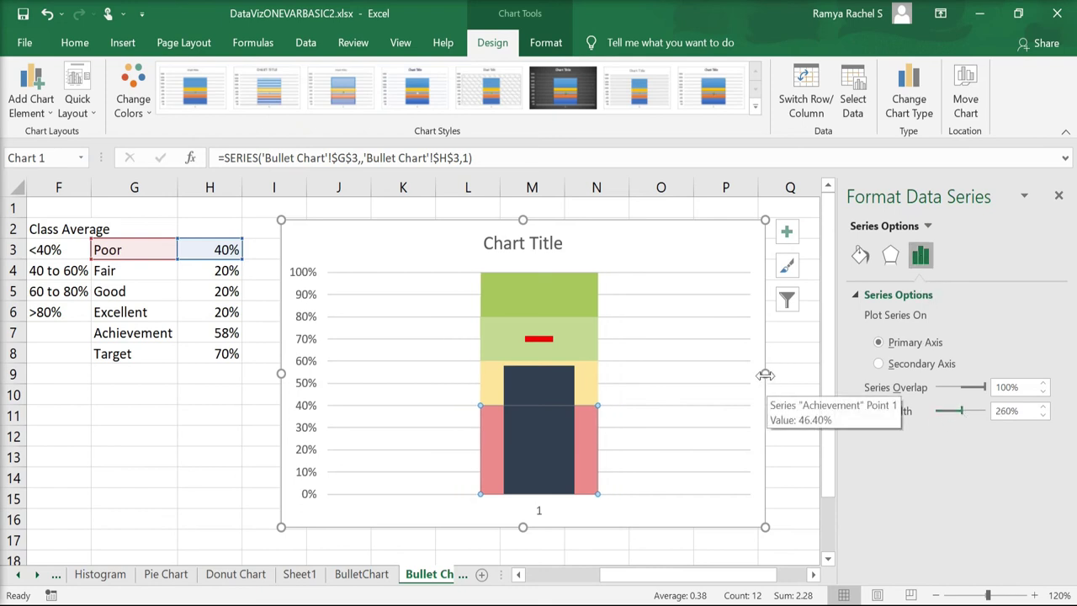
pyautogui.moveTo(764, 373); pyautogui.dragTo(650, 368)
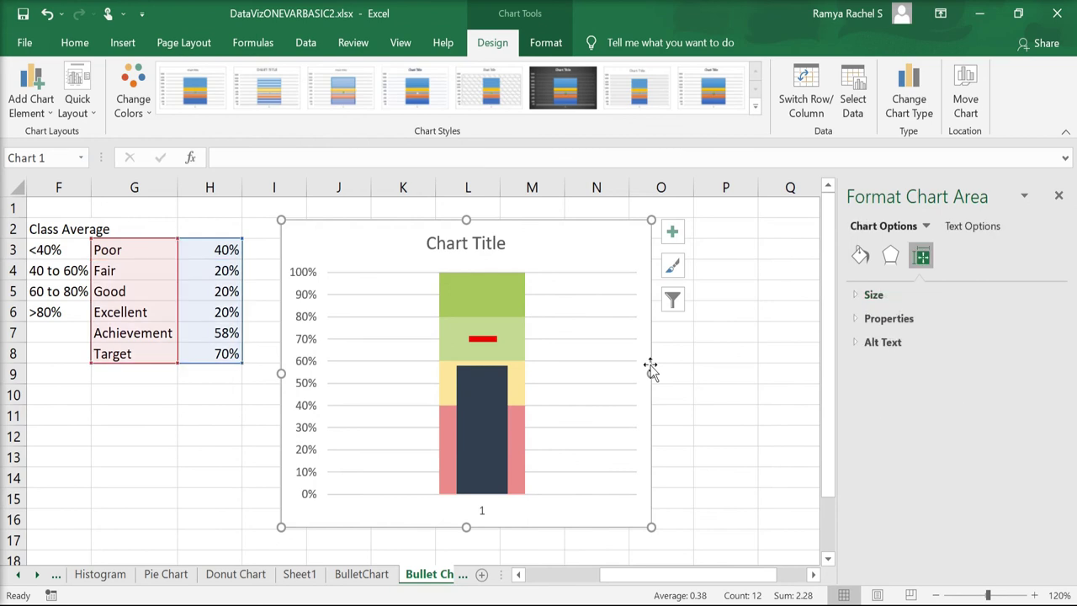
# Step: Add axis titles and a legend from the Chart Elements list
pyautogui.click(672, 231)
pyautogui.click(708, 277)
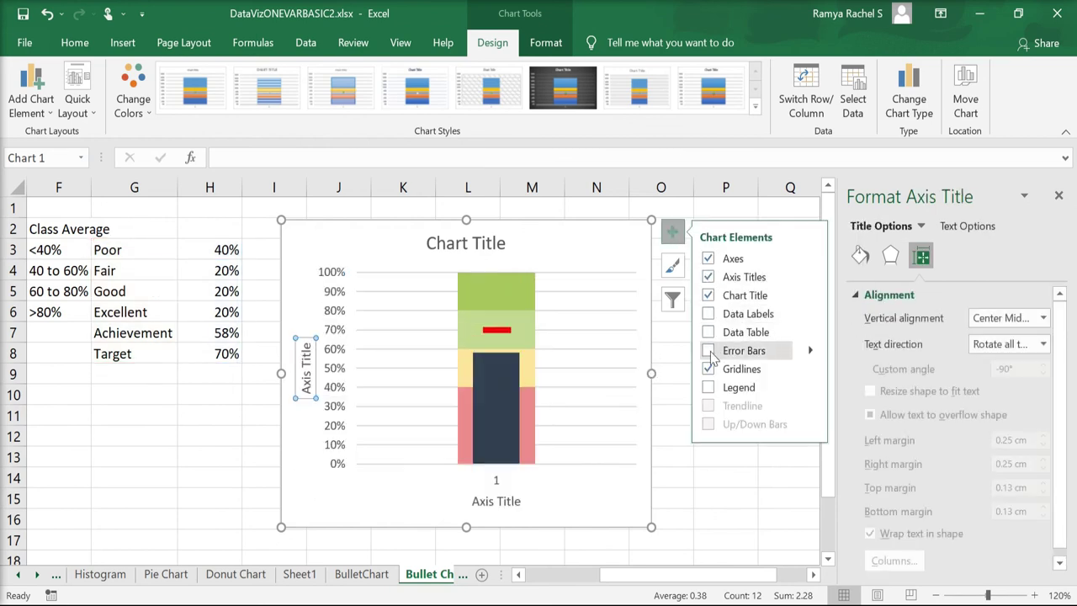
pyautogui.click(708, 387)
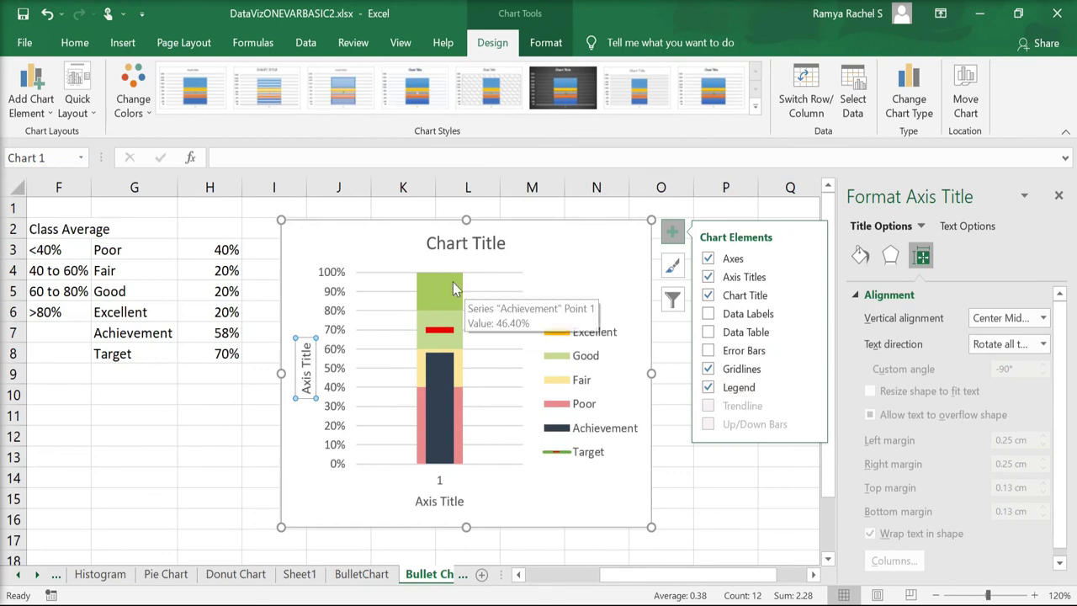
pyautogui.click(620, 233)
# Step: Retitle the chart 'Class Average vs Target'
pyautogui.click(435, 240)
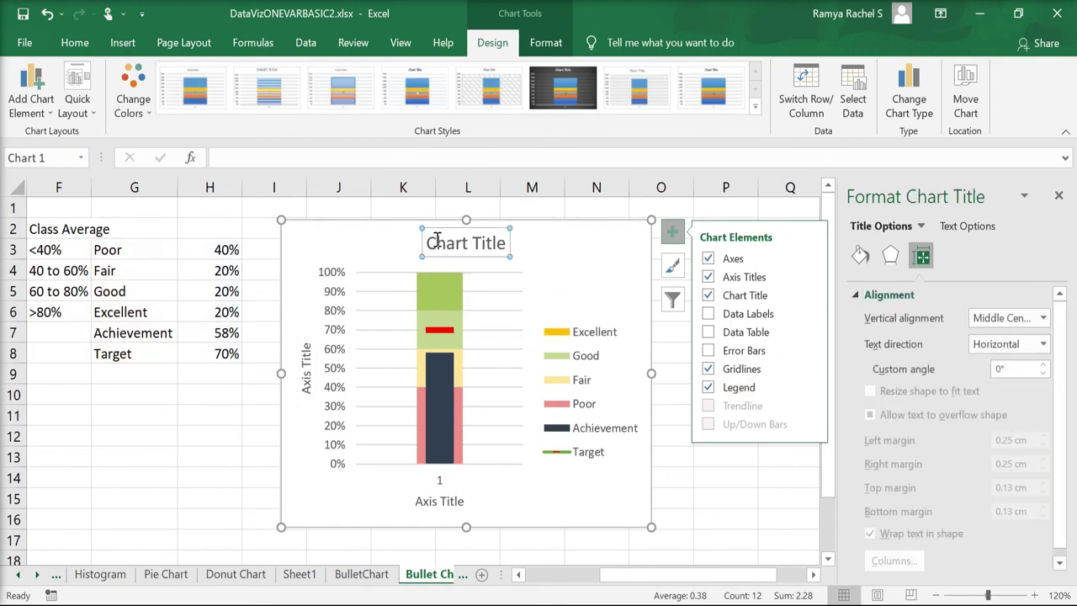
pyautogui.tripleClick(435, 241)
pyautogui.write('Class Average vs Target')
pyautogui.click(637, 242)
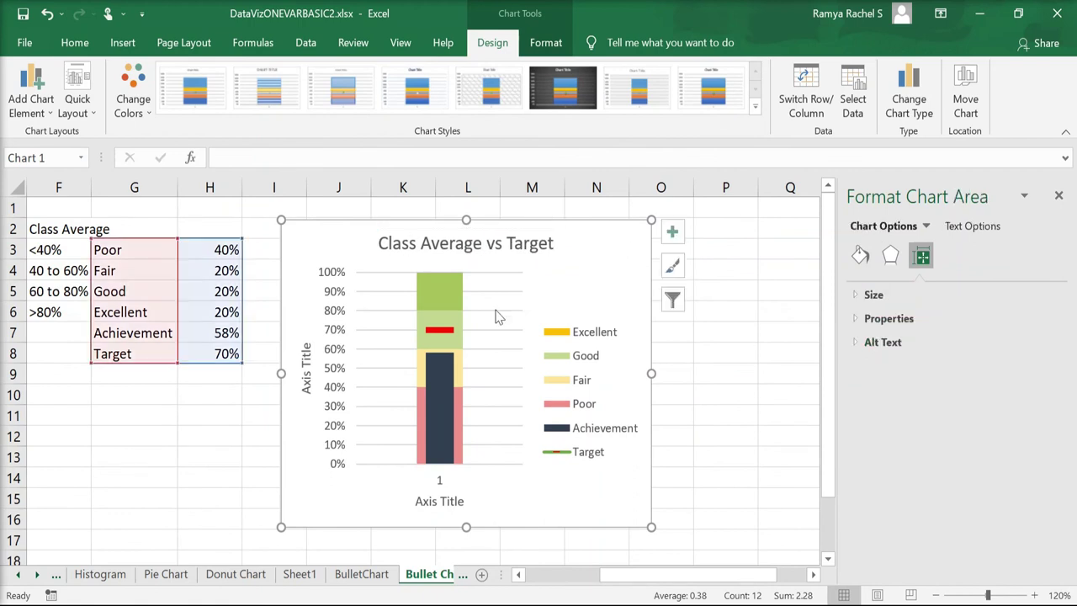
# Step: Delete the category axis and title the axes 'Academic Performance' and 'Percentage of Marks'
pyautogui.click(438, 484)
pyautogui.press('Delete')
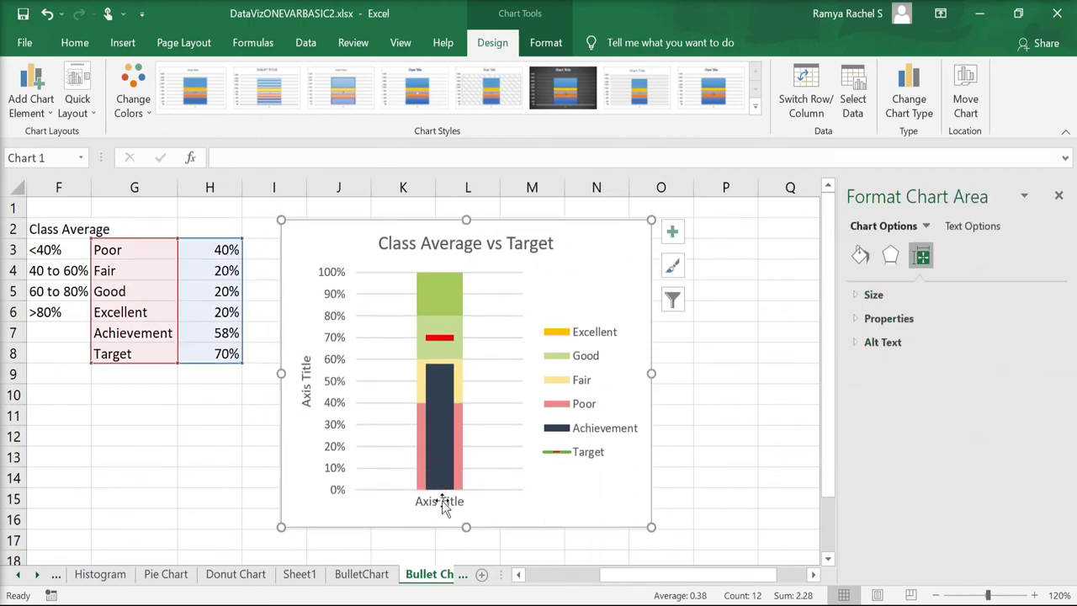
pyautogui.click(440, 502)
pyautogui.tripleClick(440, 501)
pyautogui.write('Academic Performance')
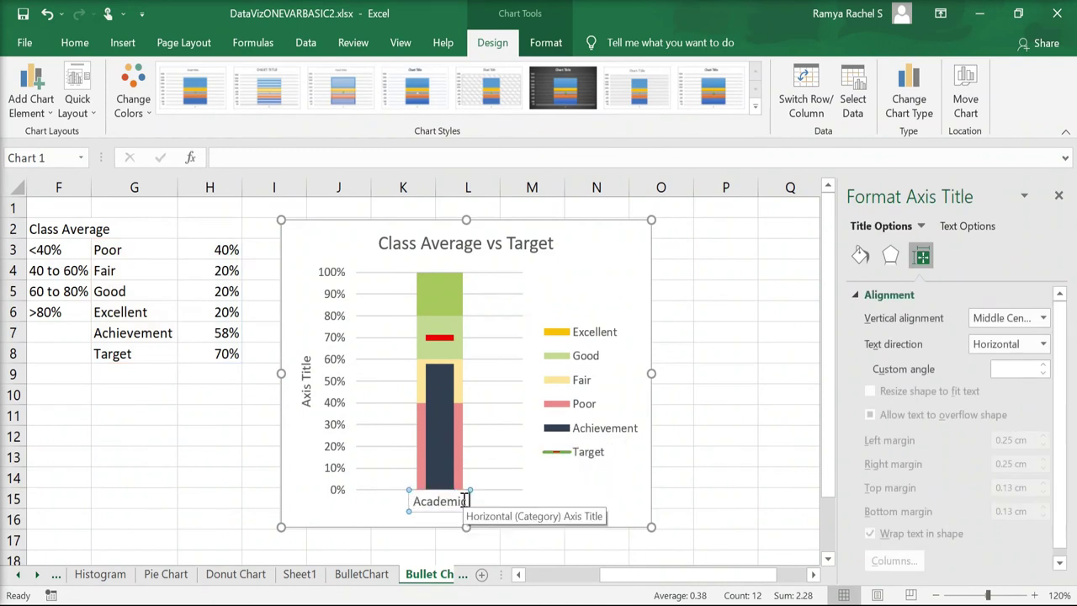
pyautogui.click(301, 397)
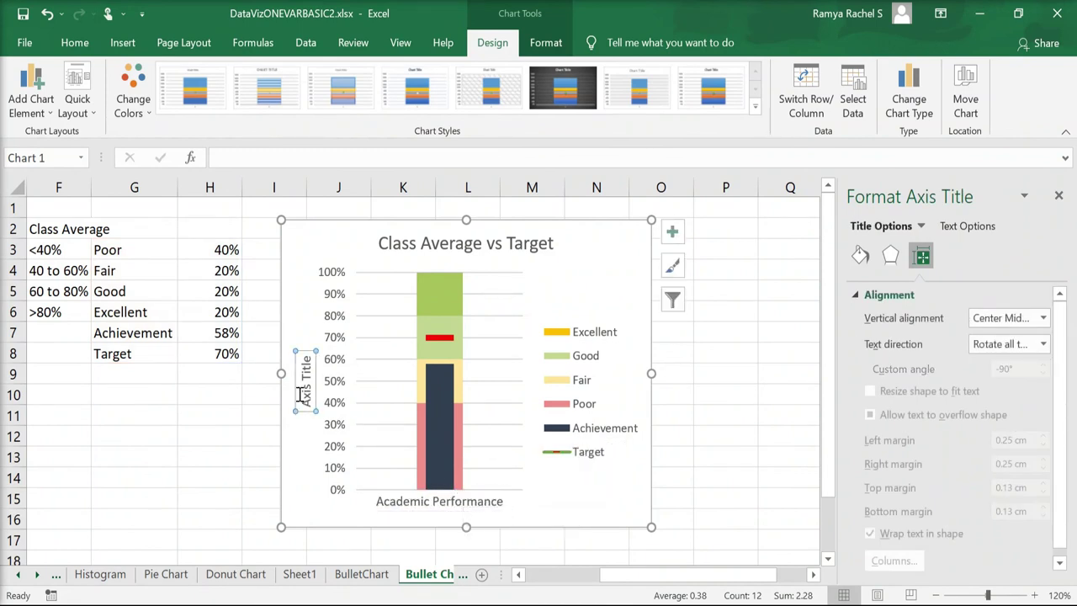
pyautogui.tripleClick(303, 370)
pyautogui.write('Percentage of Marks')
pyautogui.click(304, 245)
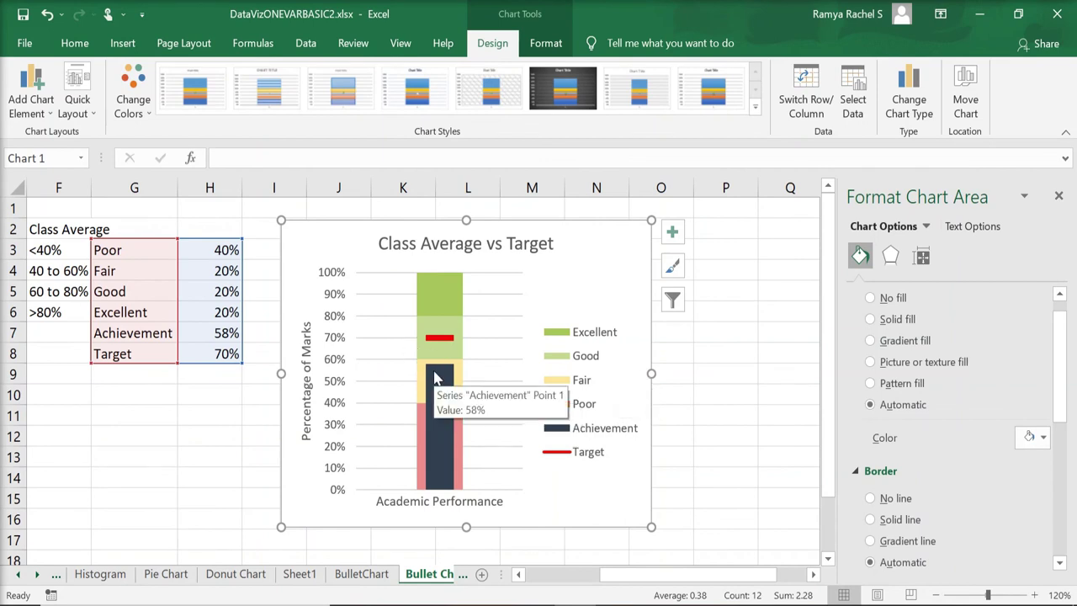
# Step: Change the Achievement value in H7 to 33 and check the shrunken bar
pyautogui.click(436, 378)
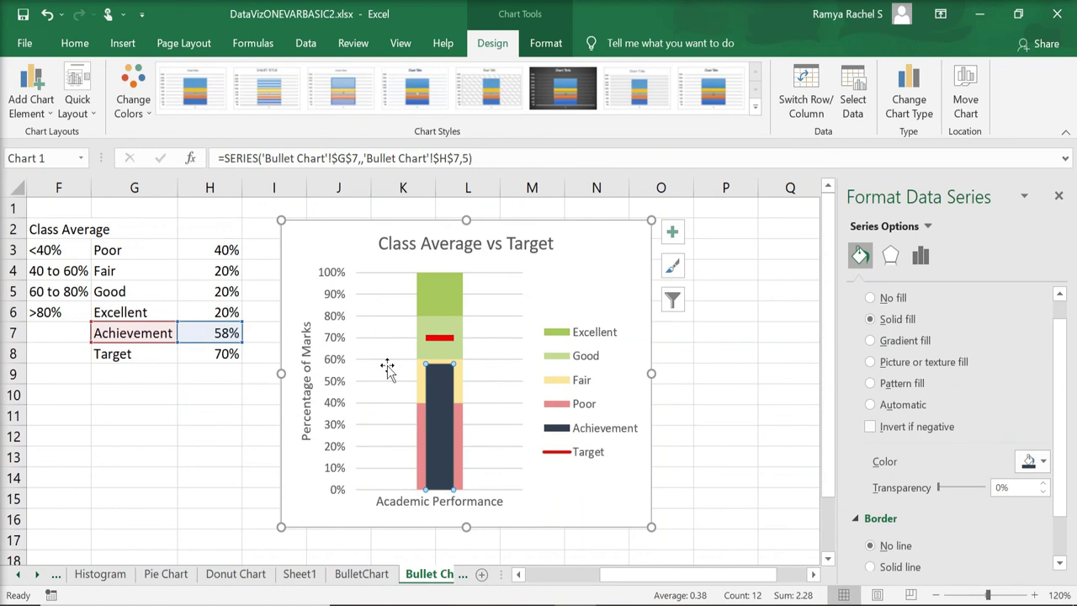
pyautogui.click(229, 332)
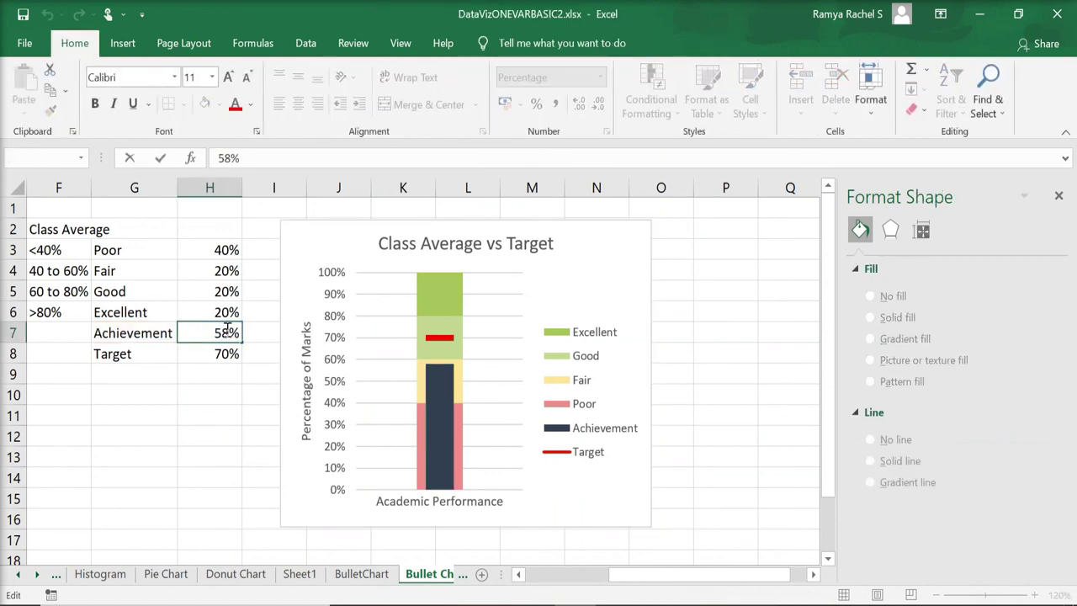
pyautogui.doubleClick(229, 332)
pyautogui.write('33')
pyautogui.press('Return')
pyautogui.click(436, 434)
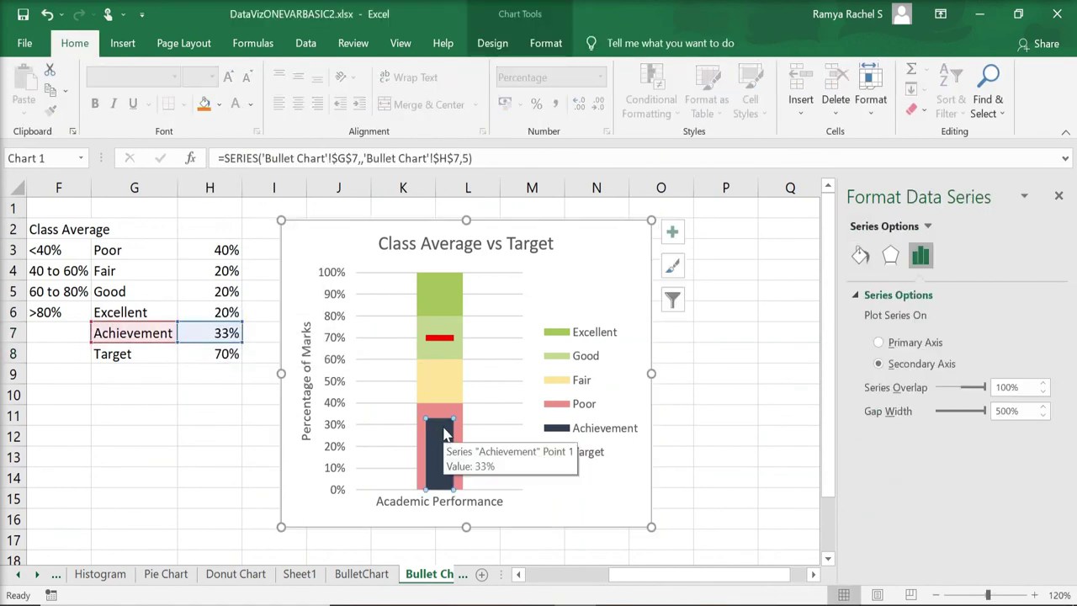
# Step: Set H7 to 80, check the bar, then begin re-entering 59
pyautogui.click(228, 332)
pyautogui.write('80')
pyautogui.press('Return')
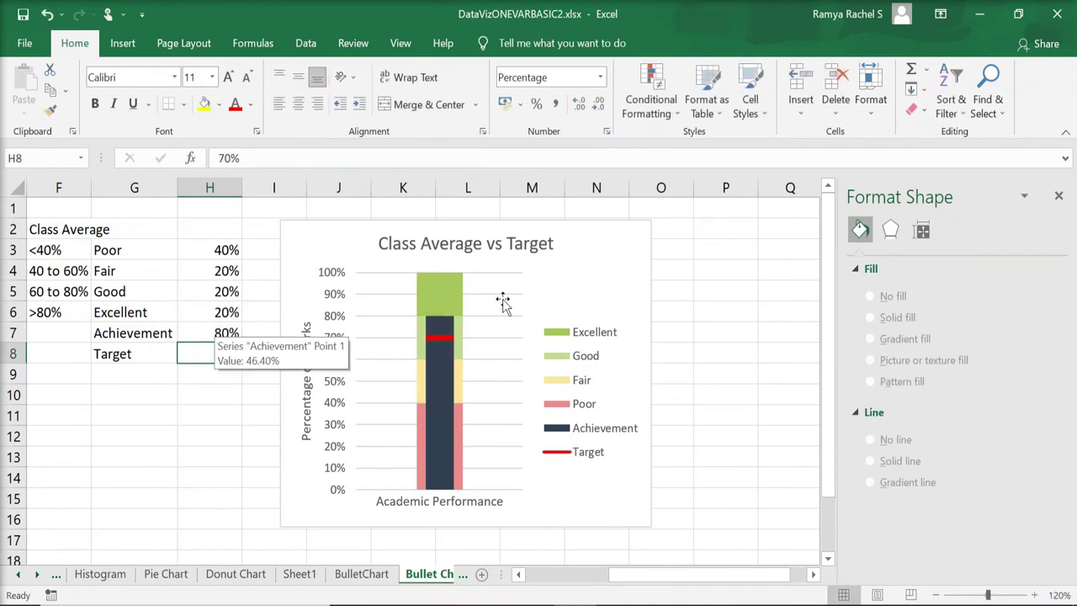
pyautogui.click(448, 320)
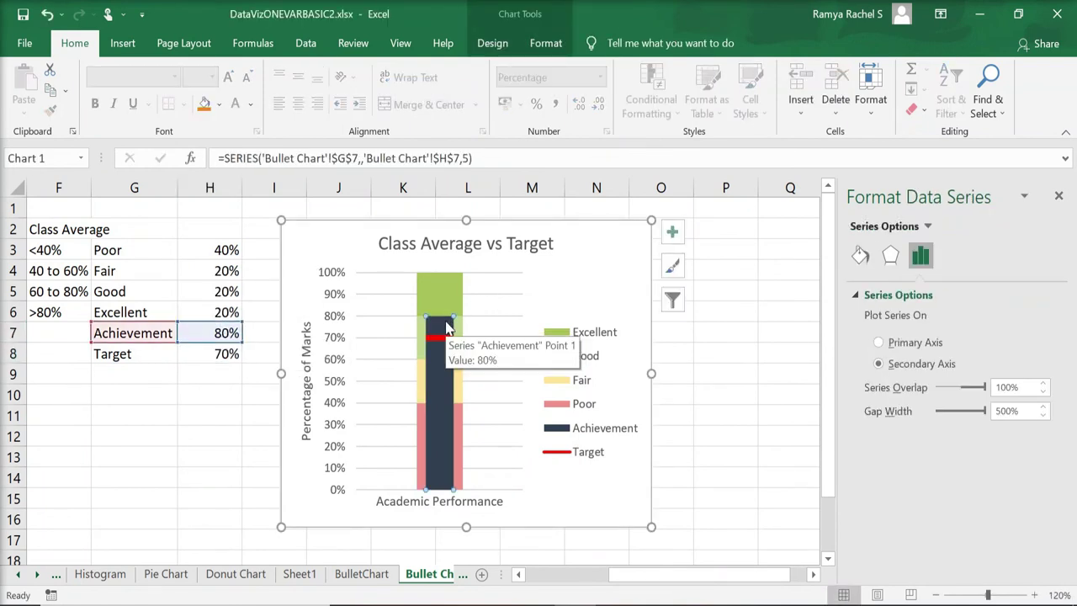
pyautogui.click(228, 332)
pyautogui.write('59')
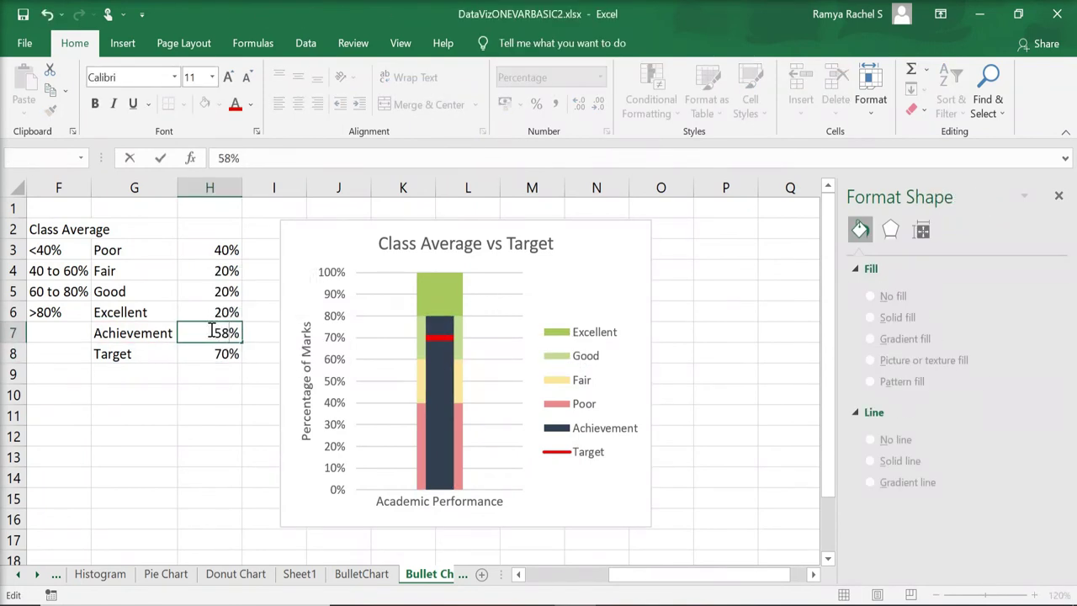